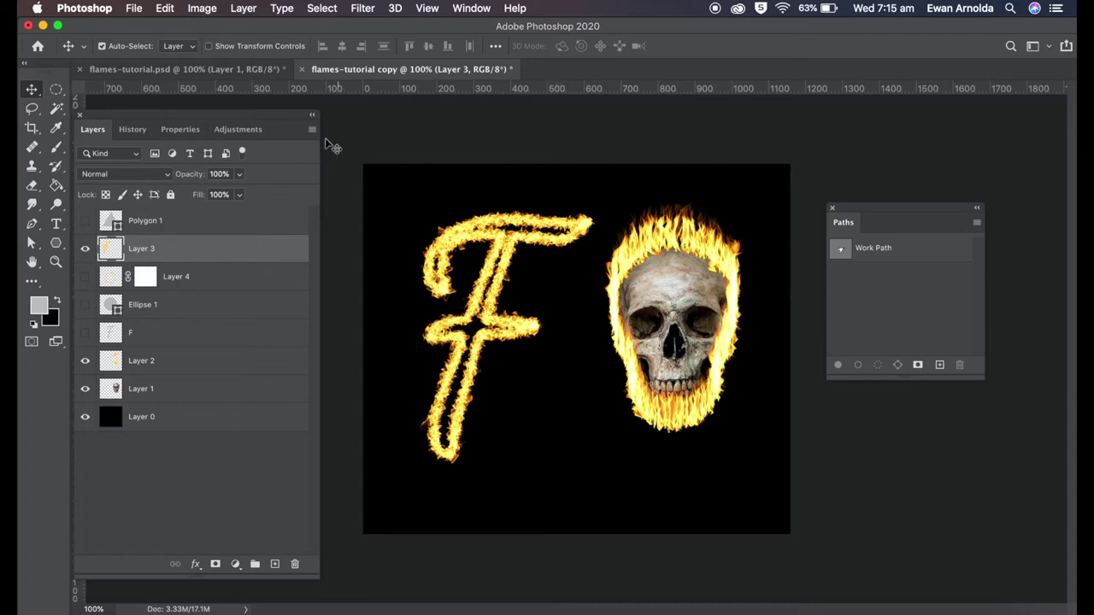
Step: Make the flames-tutorial.psd document with the skull the active document
left_click(233, 69)
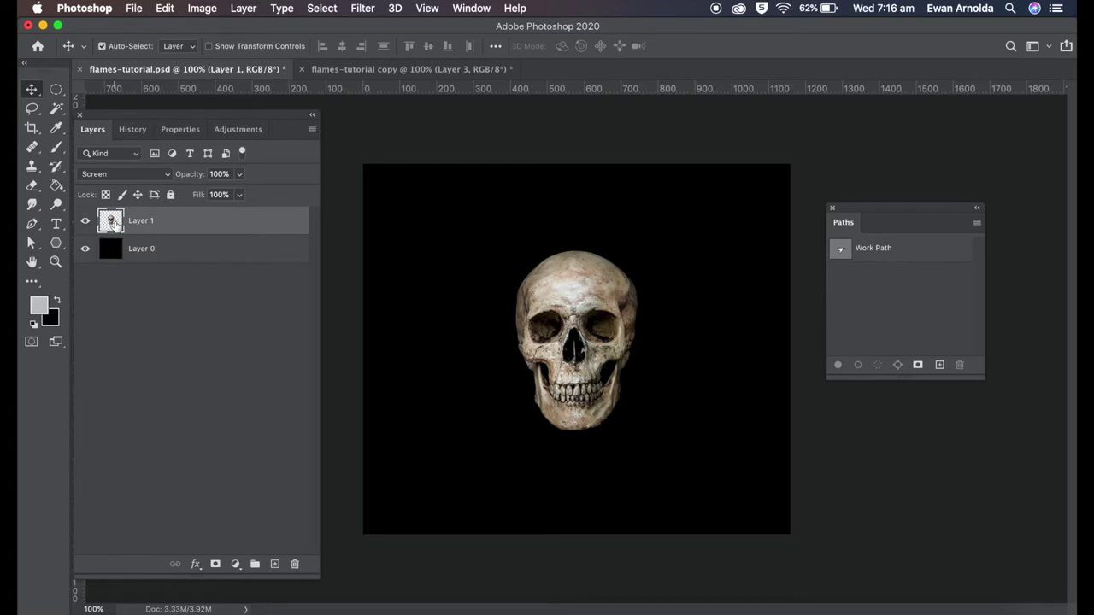
Step: Toggle the black background layer's visibility off and back on
left_click(85, 248)
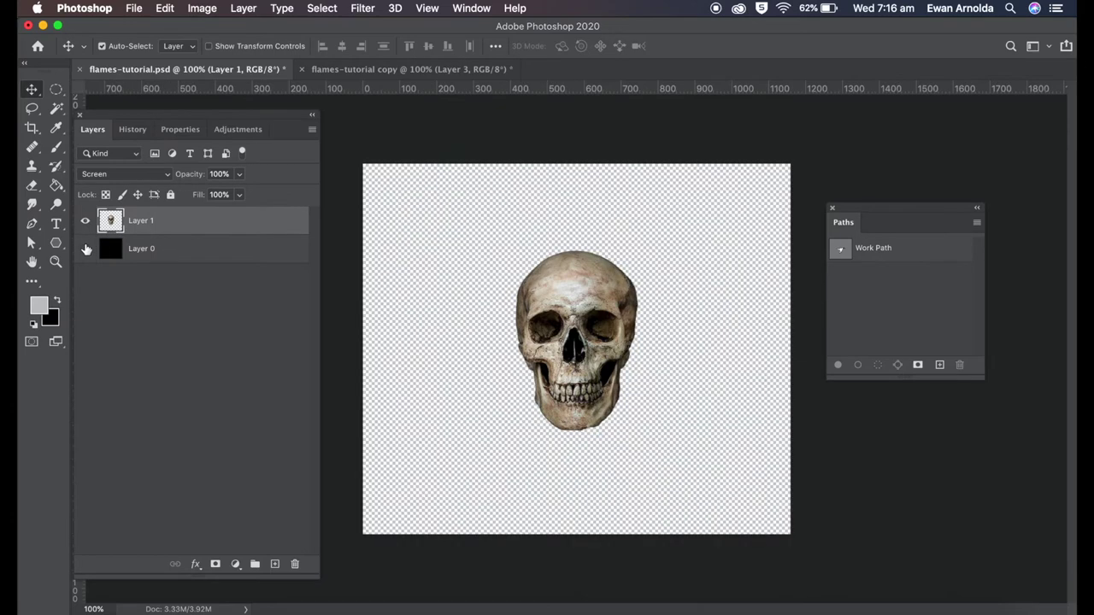
left_click(85, 248)
left_click(85, 248)
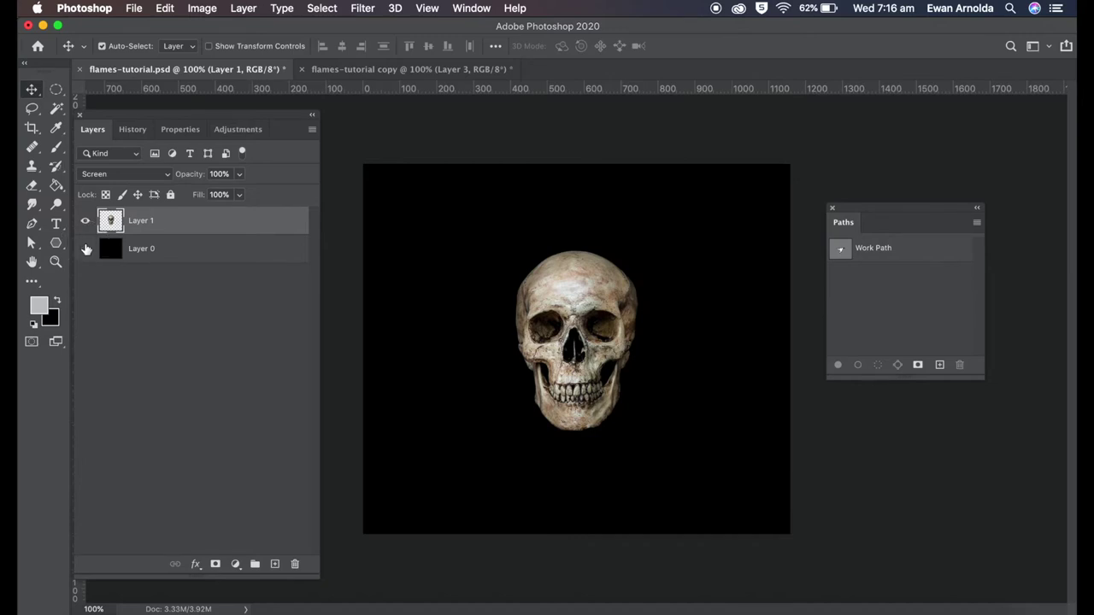
left_click(85, 248)
Step: Load the skull's selection from Layer 1 and convert it into a work path
left_click(112, 221, "super")
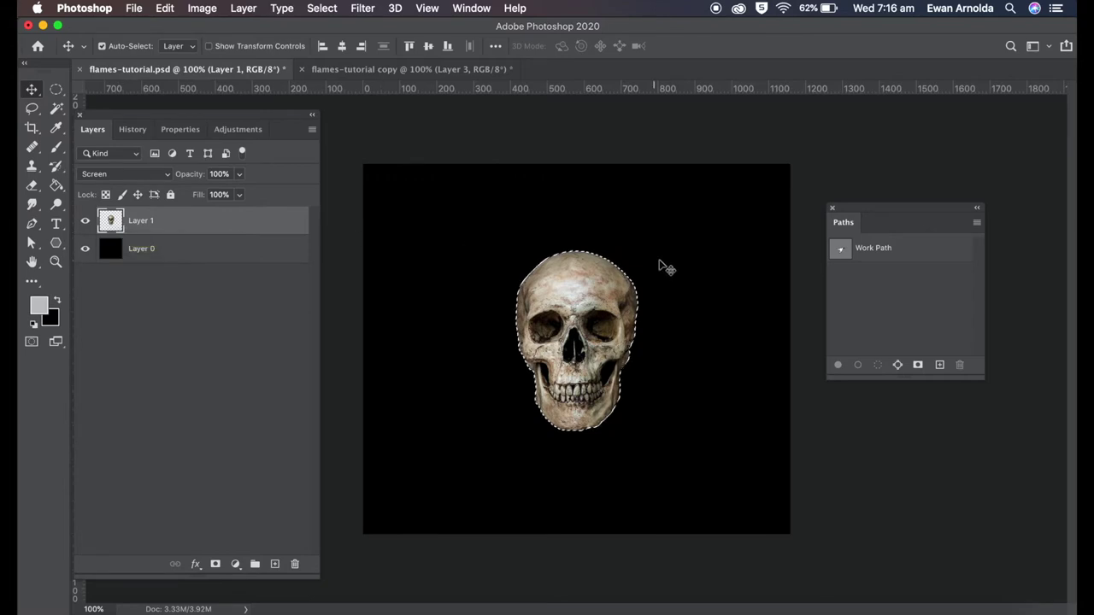
left_click_drag(851, 213, 828, 206)
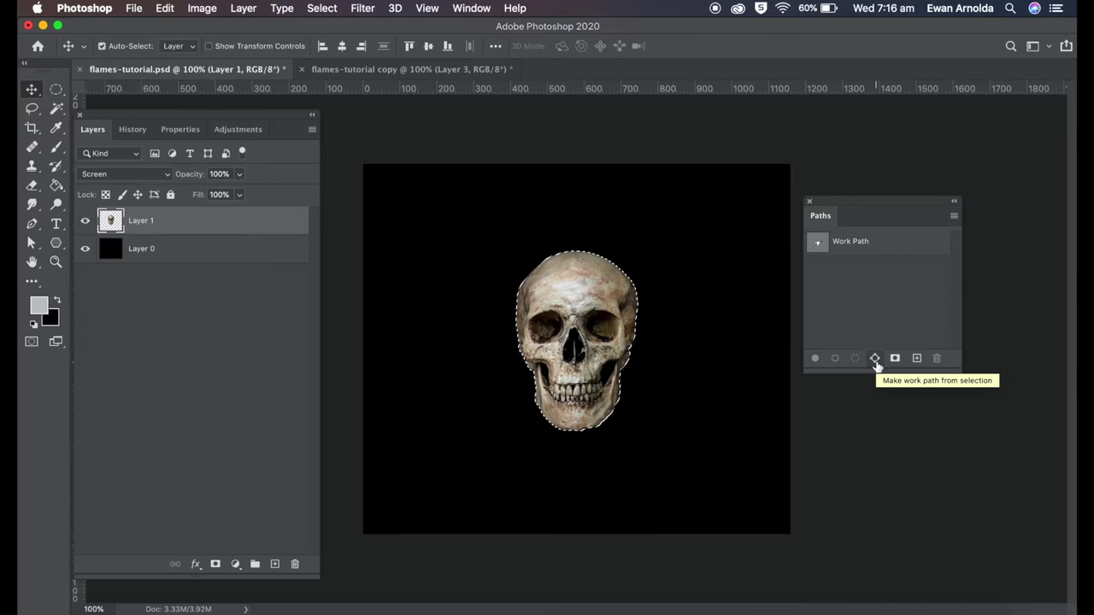
left_click(875, 361)
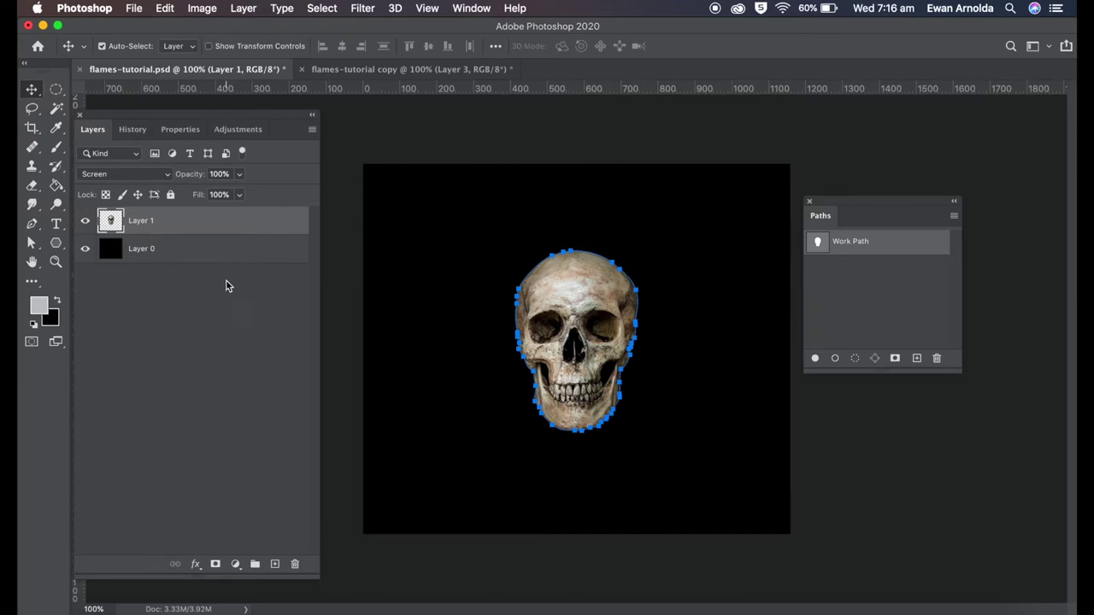
Step: Add a new empty layer and open the Flame render filter
left_click(275, 565)
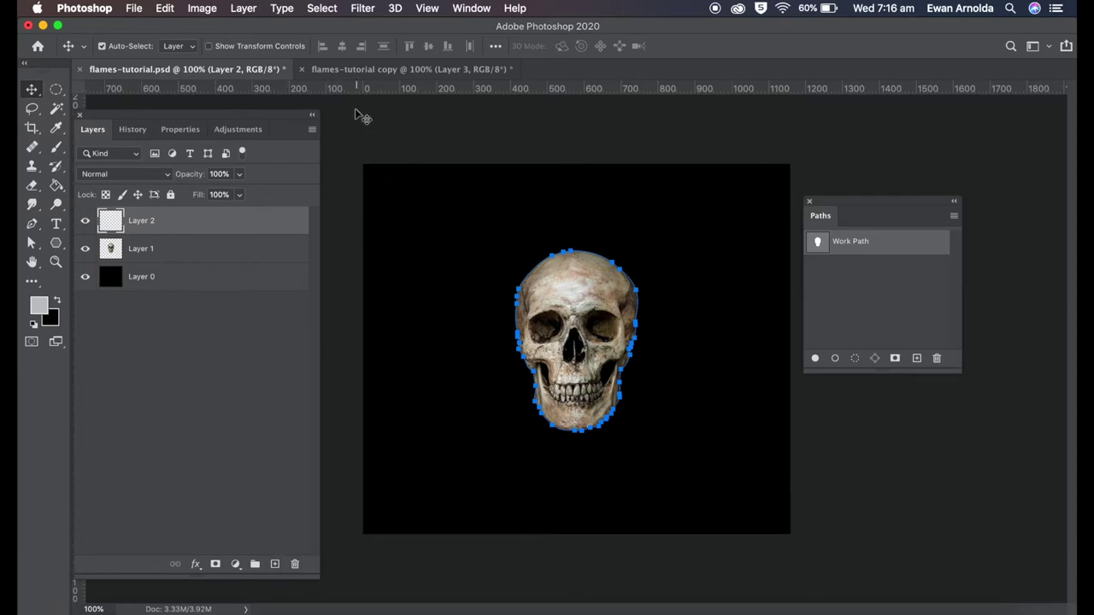
left_click(364, 10)
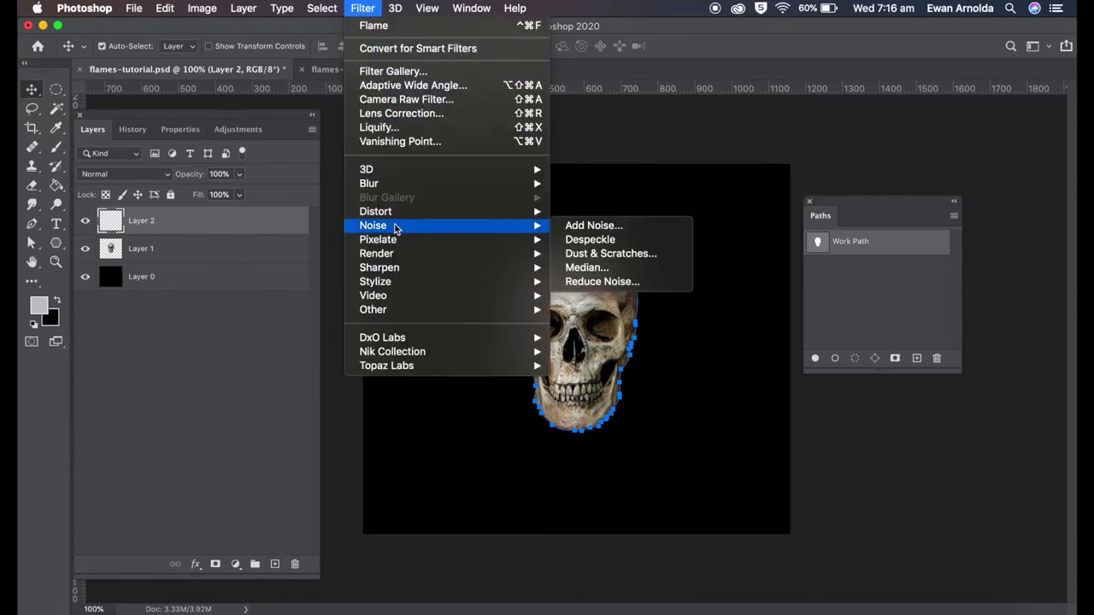
mouse_move(384, 255)
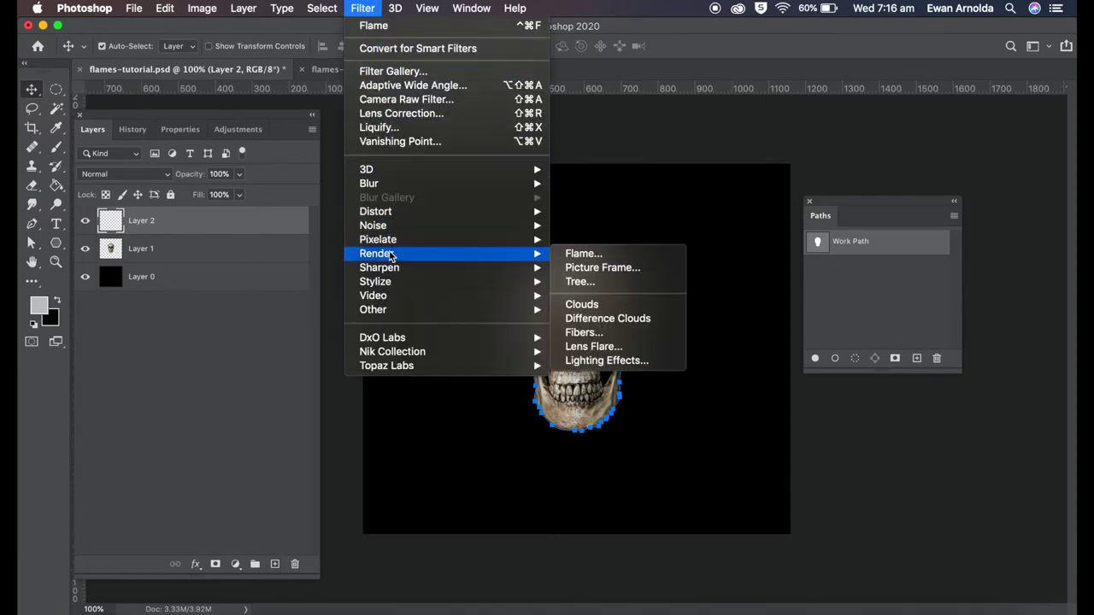
left_click(585, 255)
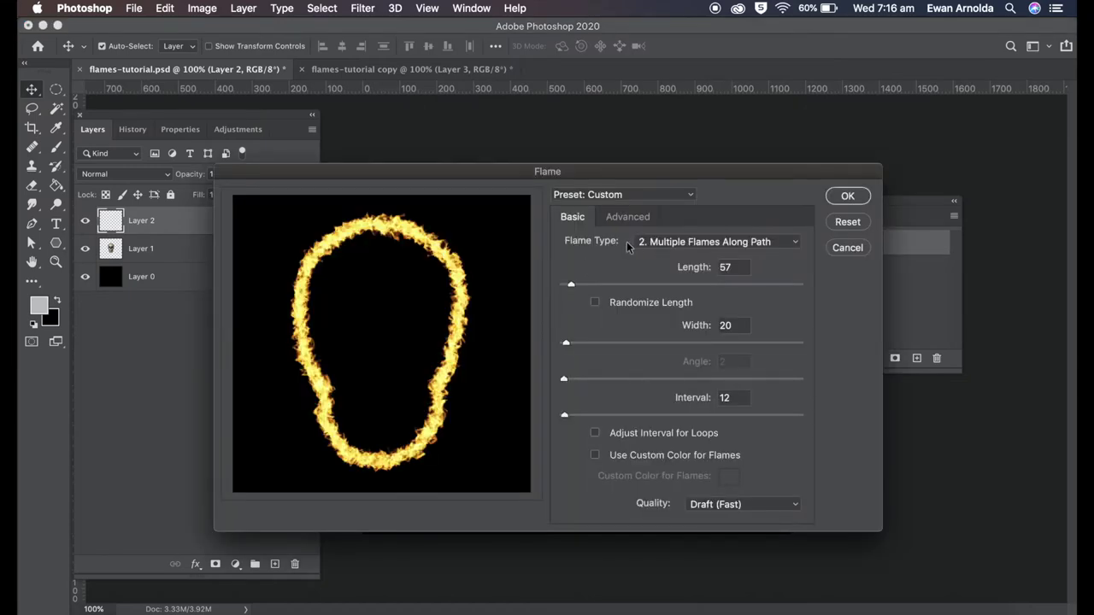
Step: Compare flame types (one flame, multiple flames, Candle Light), ending on One Flame Along Path
left_click(671, 246)
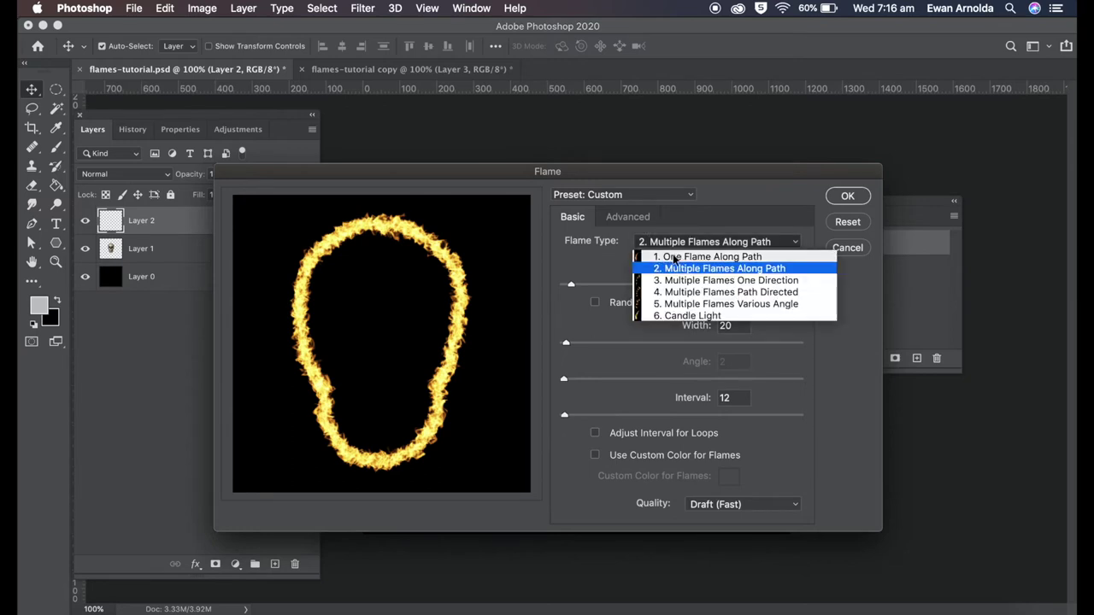
left_click(670, 255)
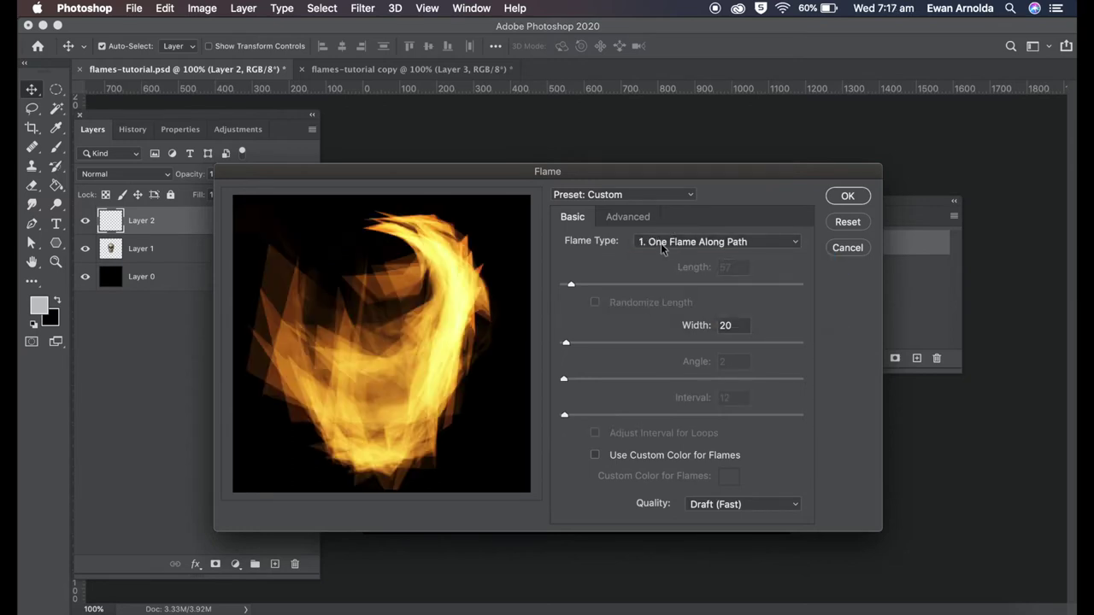
left_click(663, 247)
left_click(672, 267)
left_click(654, 243)
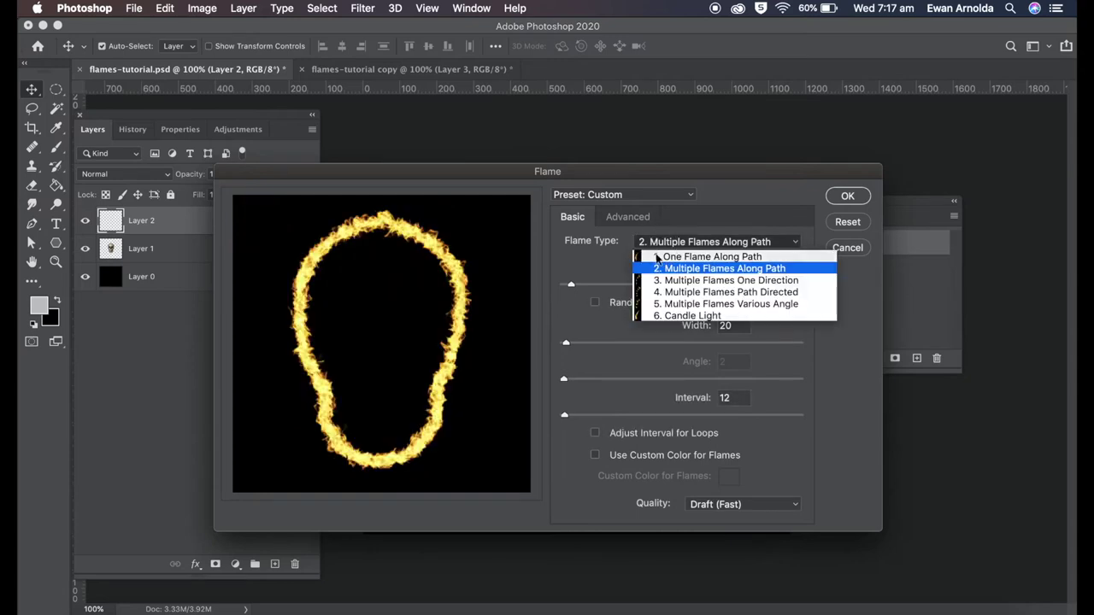
left_click(680, 316)
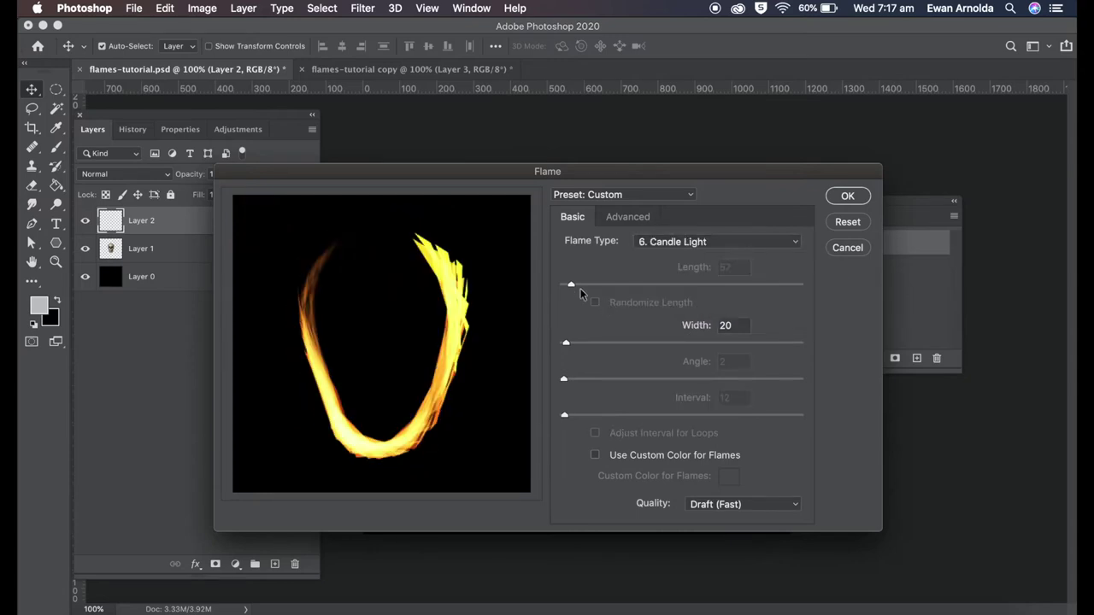
left_click(609, 289)
left_click(647, 247)
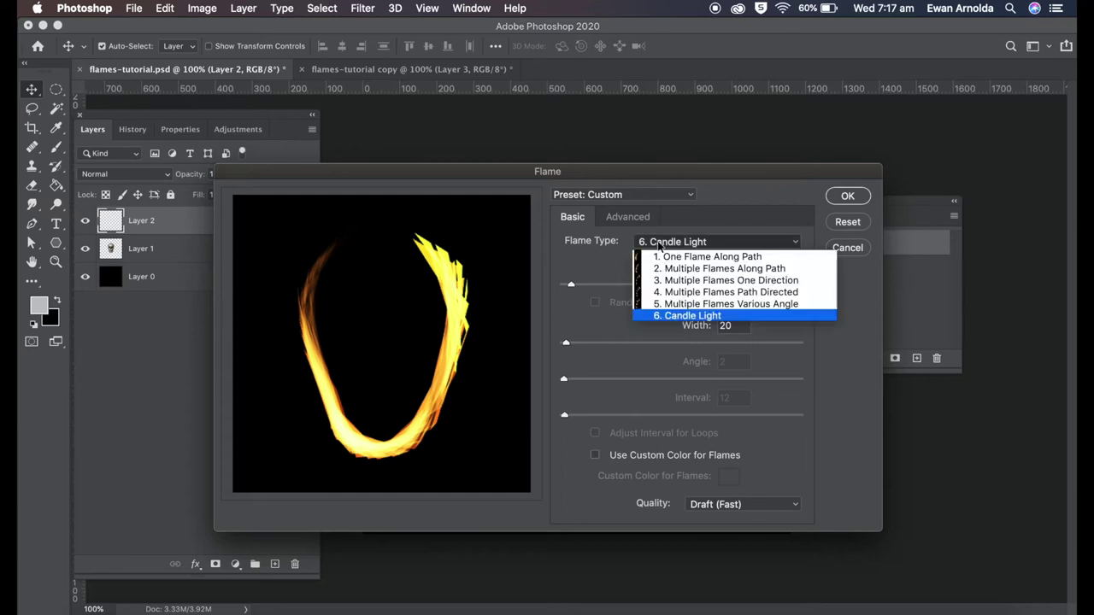
left_click(665, 257)
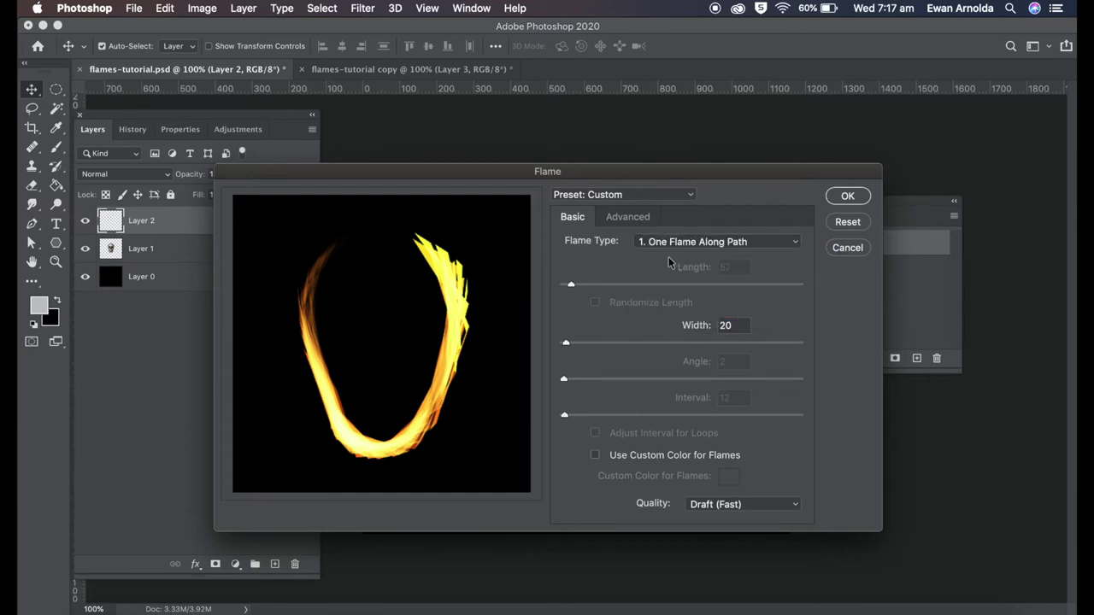
Step: Test single-flame widths, including 156 and a much wider flame
left_click(595, 286)
left_click(589, 290)
mouse_move(566, 342)
left_mouse_down()
mouse_move(606, 343)
mouse_move(561, 343)
left_mouse_up()
left_click_drag(564, 382, 591, 380)
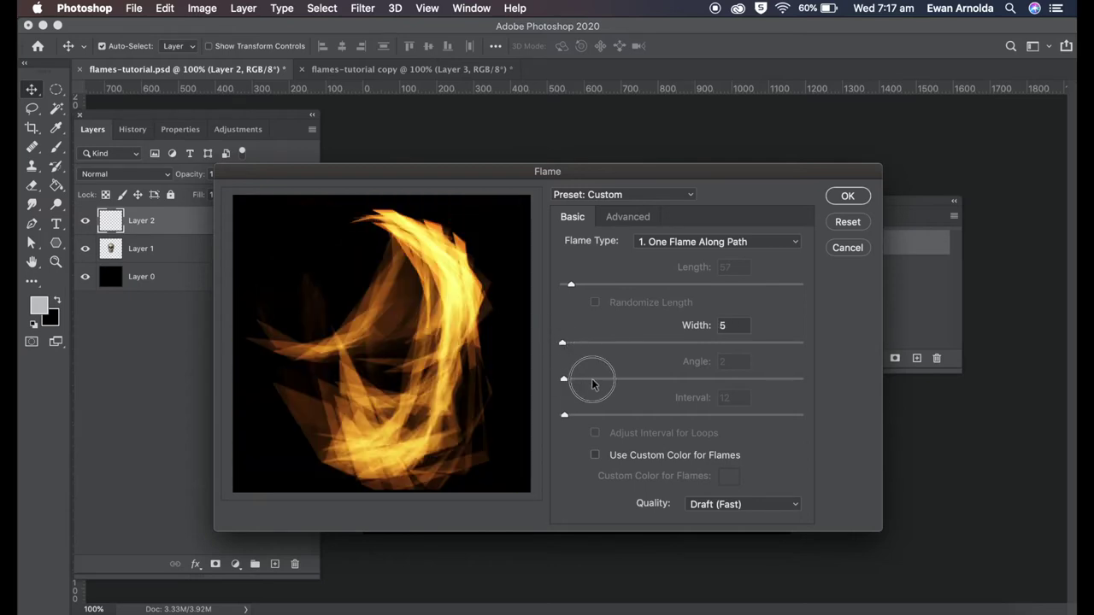
left_click(672, 248)
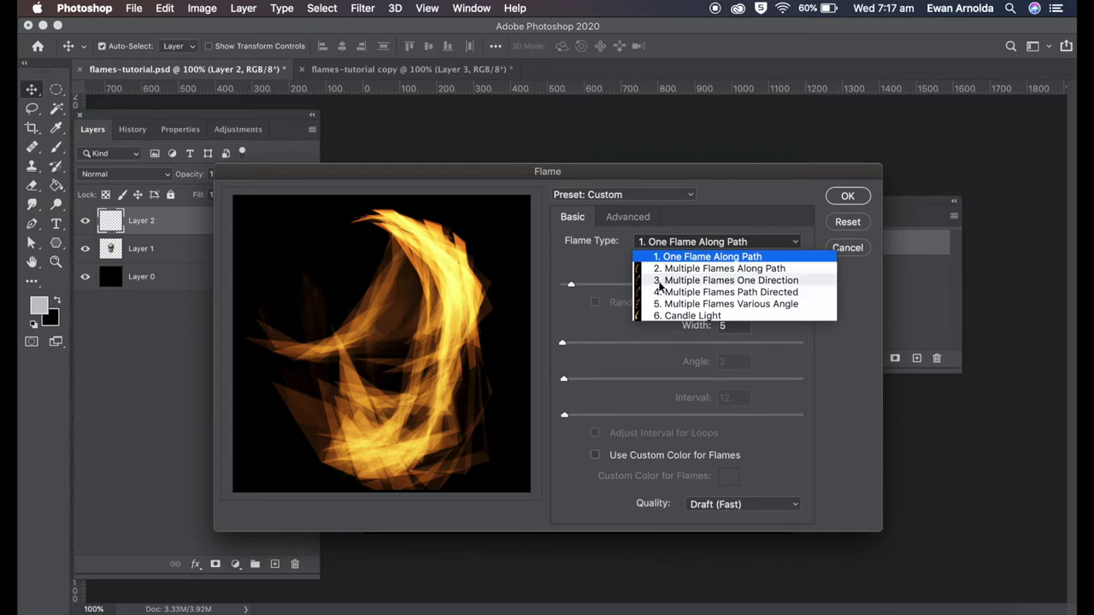
left_click(615, 282)
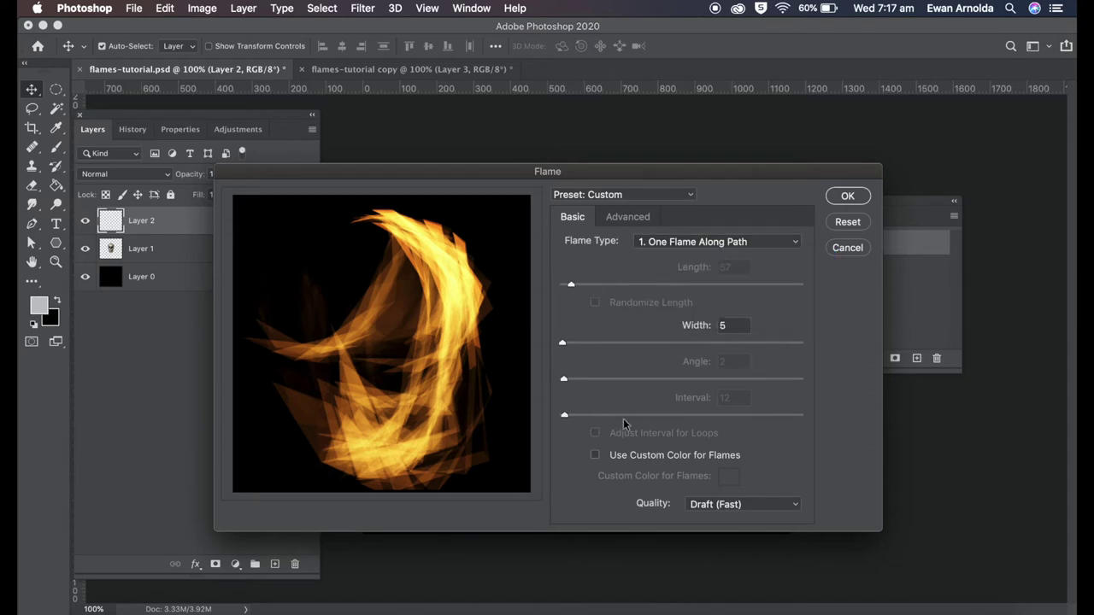
left_click(661, 247)
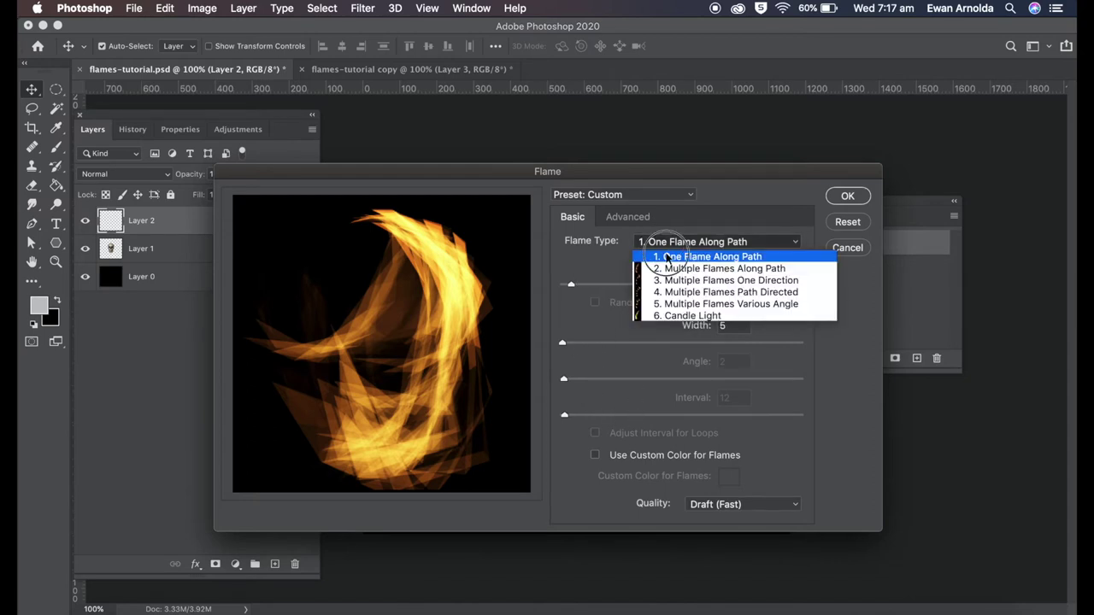
left_click(667, 258)
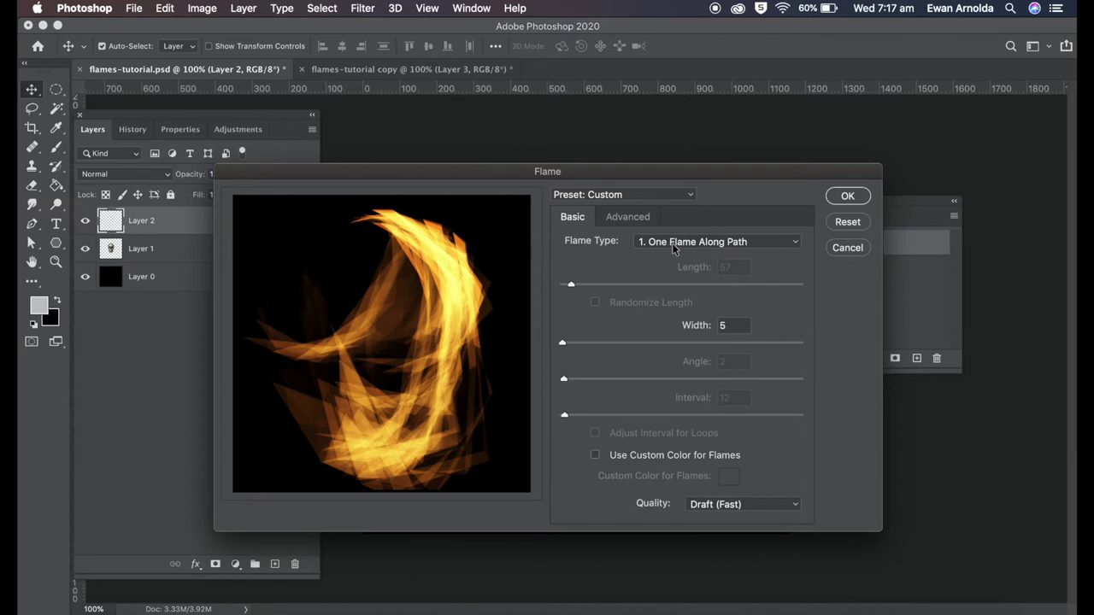
left_click(572, 286)
mouse_move(567, 345)
left_mouse_down()
mouse_move(641, 342)
mouse_move(556, 345)
left_mouse_up()
left_click(660, 244)
Step: Switch to Multiple Flames Along Path and tune length to 117 and width down to 39
left_click(670, 266)
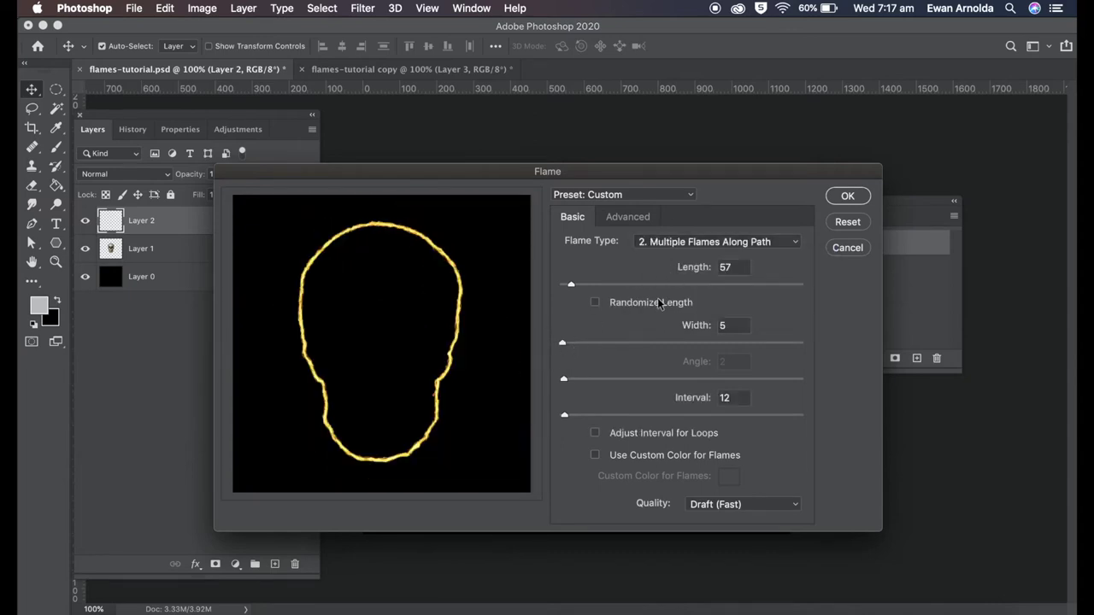
left_click_drag(571, 286, 601, 285)
left_click_drag(563, 346, 620, 343)
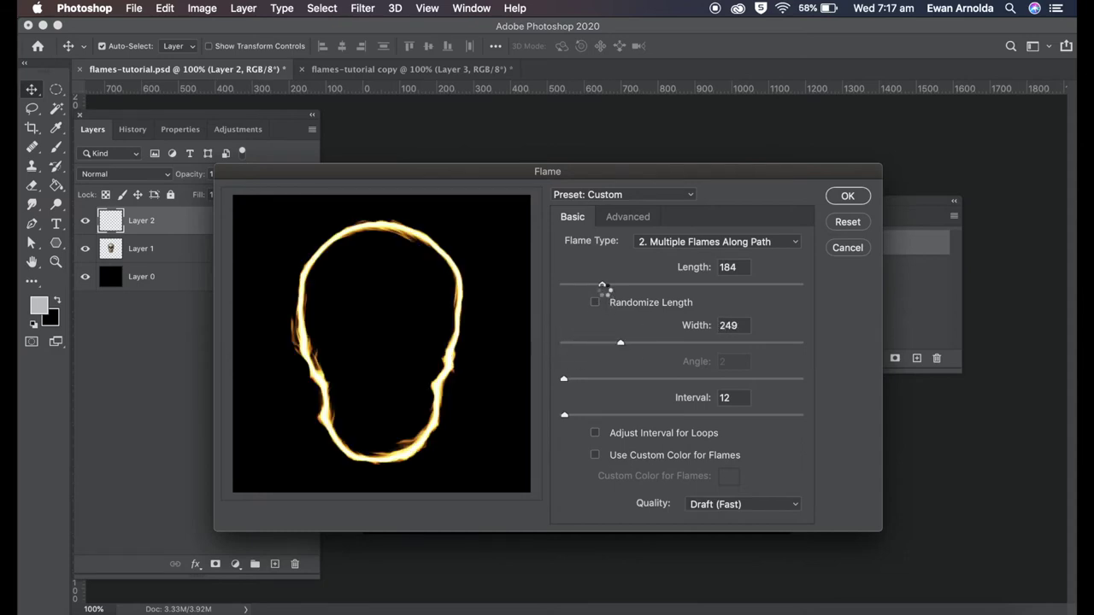
left_click_drag(601, 285, 586, 285)
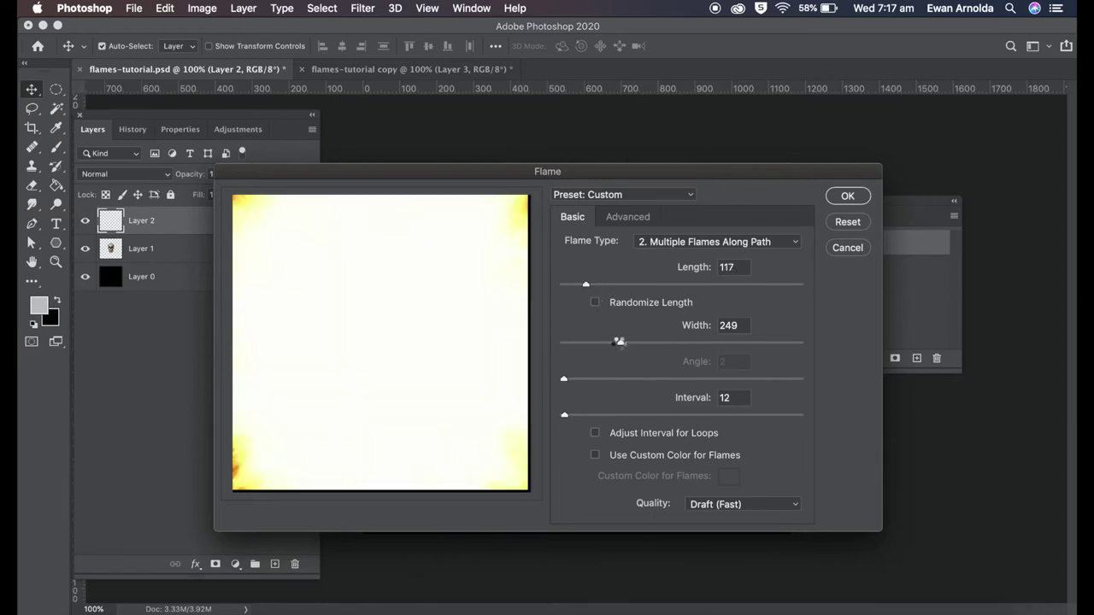
left_click_drag(619, 343, 579, 341)
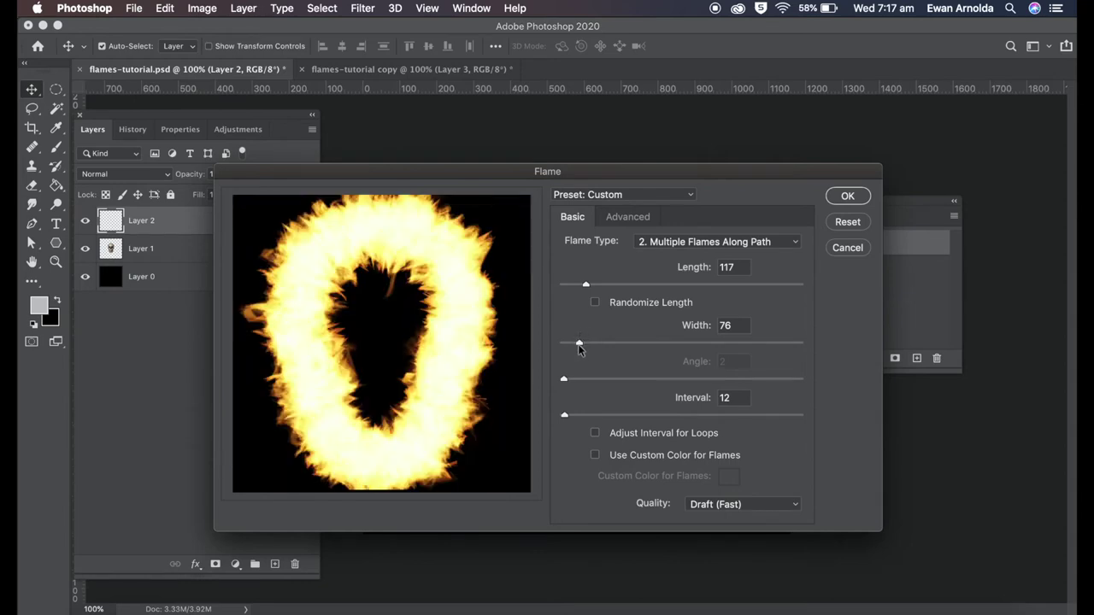
left_click_drag(579, 346, 569, 351)
Step: Experiment with flame spacing, settling on an interval of 21
left_click_drag(566, 418, 603, 414)
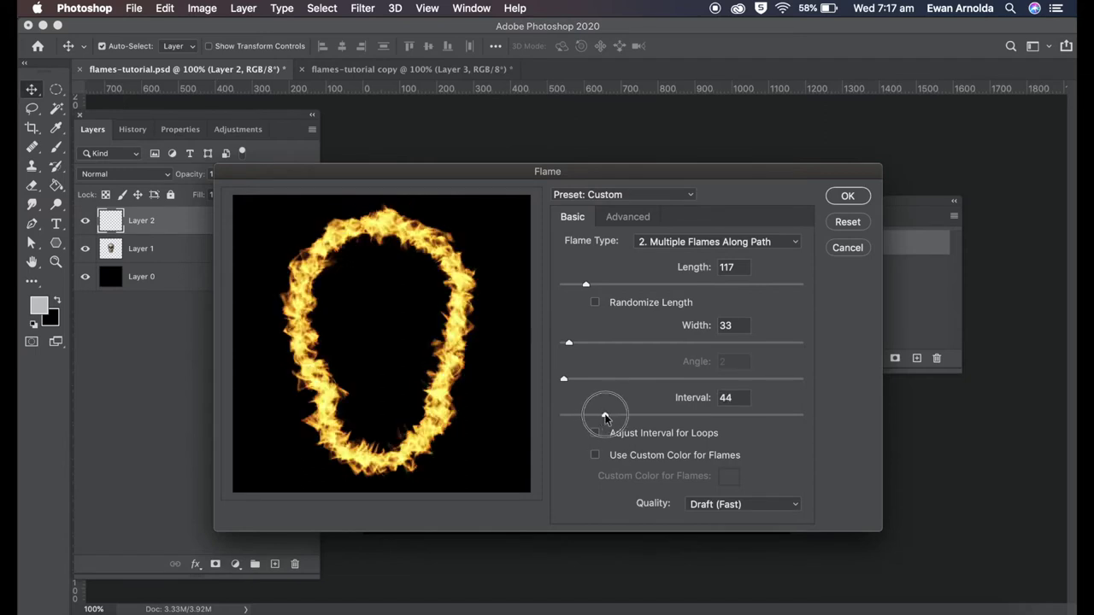
left_click_drag(605, 417, 635, 417)
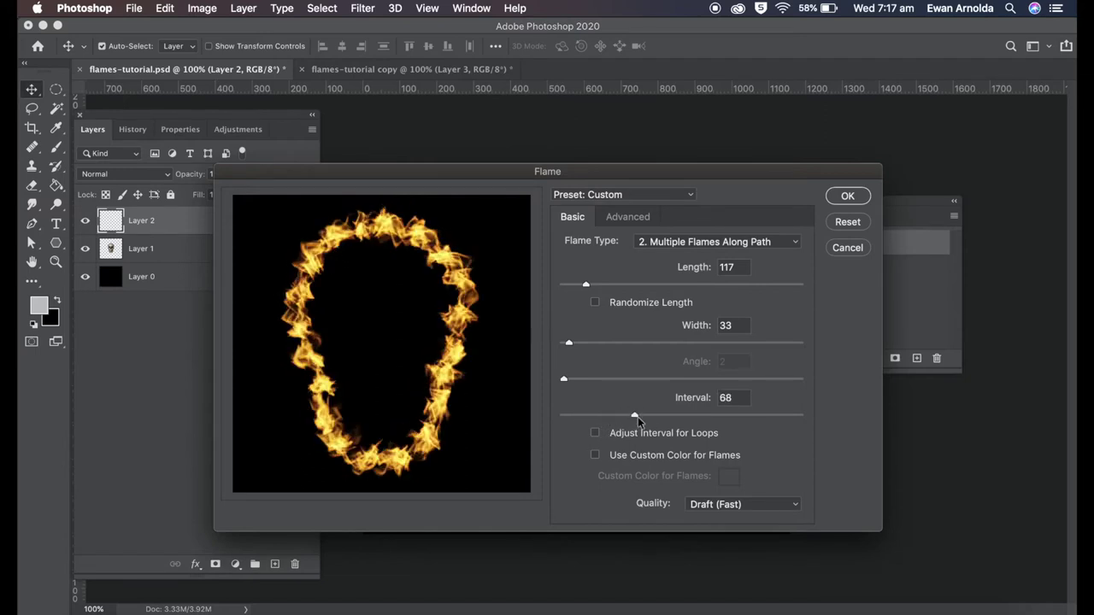
left_click_drag(635, 417, 576, 416)
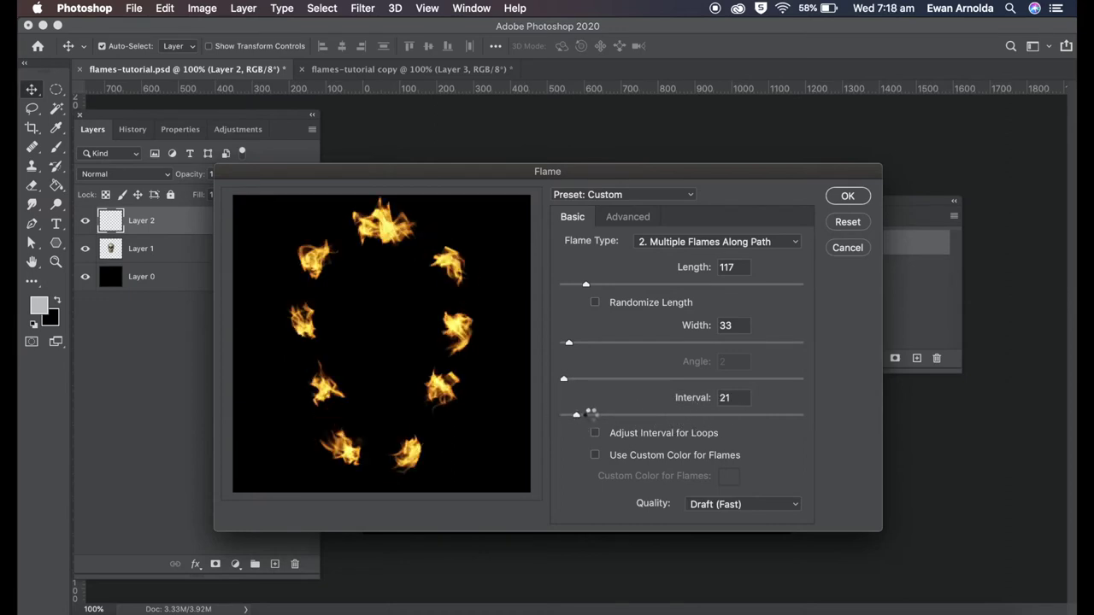
left_click(629, 217)
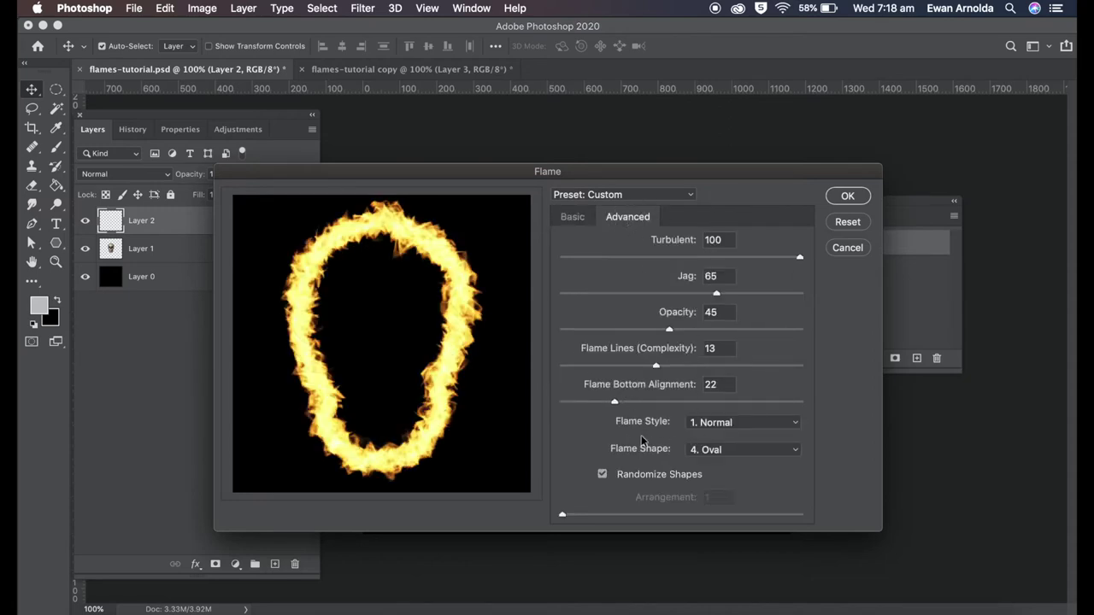
Step: Try flame styles and shapes, settling on Violent style and To The Center shape
left_click(712, 424)
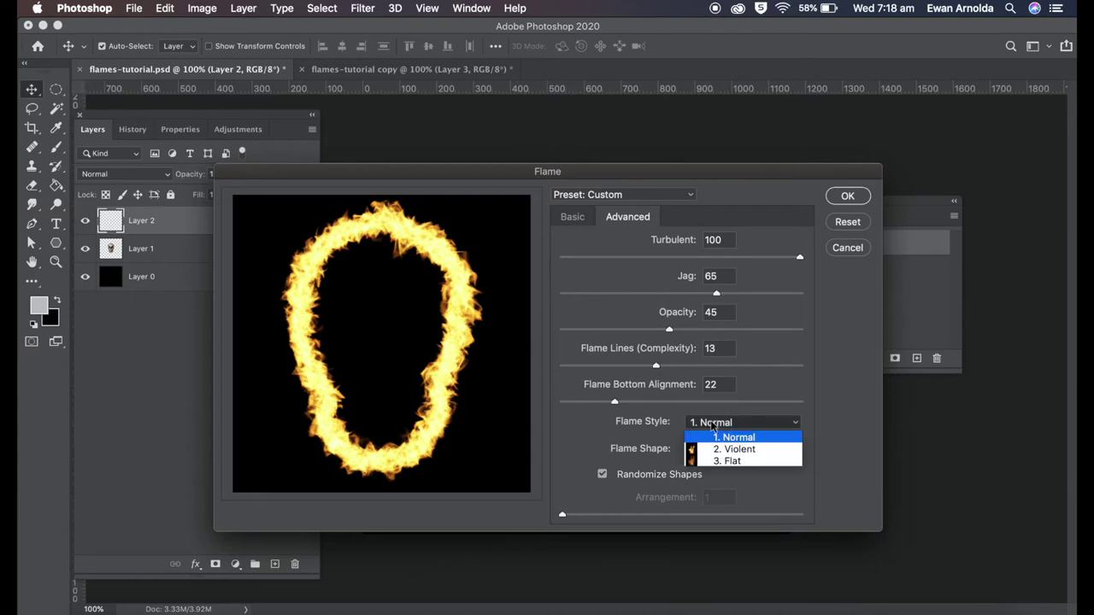
left_click(735, 450)
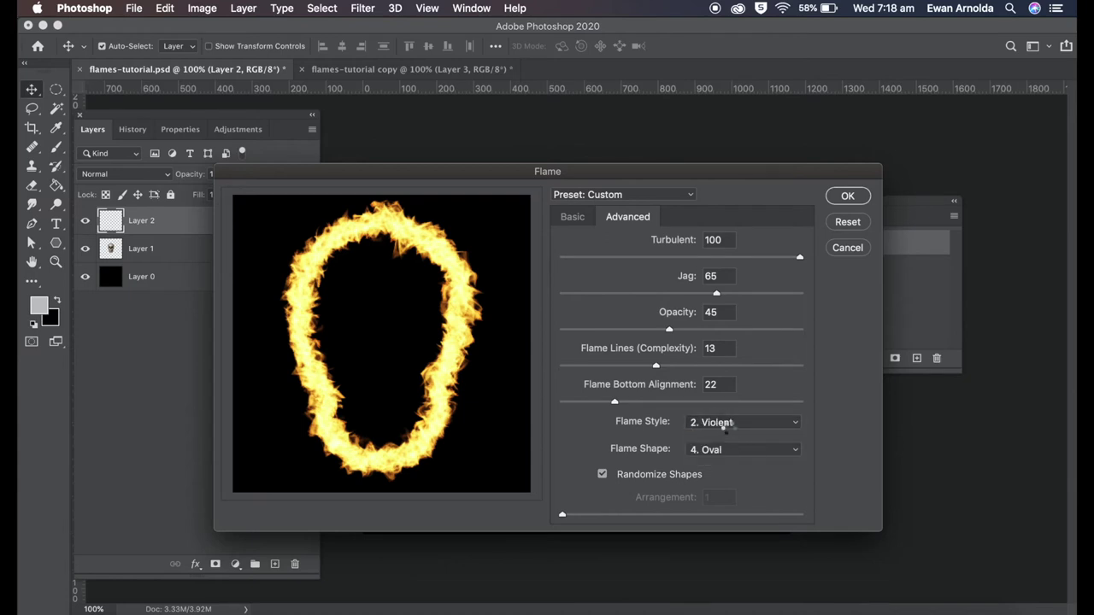
left_click(730, 427)
left_click(729, 462)
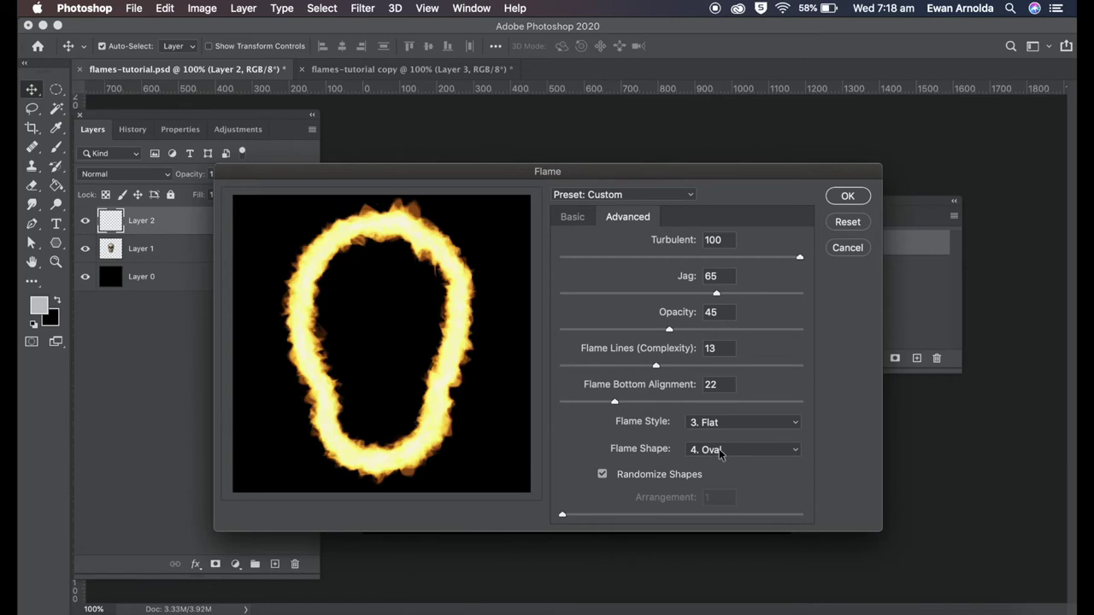
left_click(722, 451)
left_click(727, 463)
left_click(726, 451)
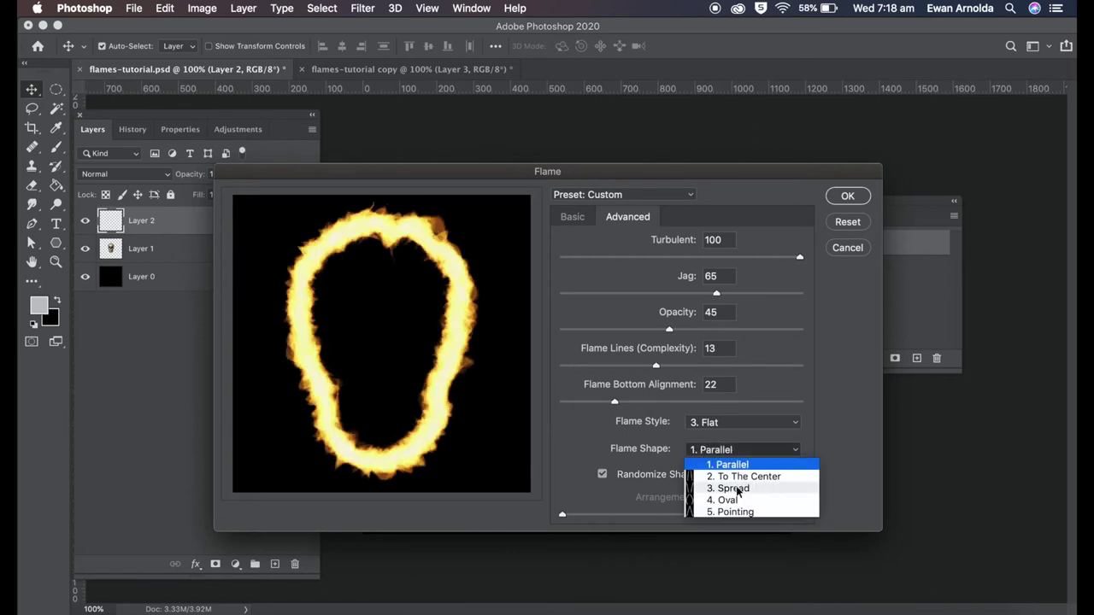
left_click(736, 489)
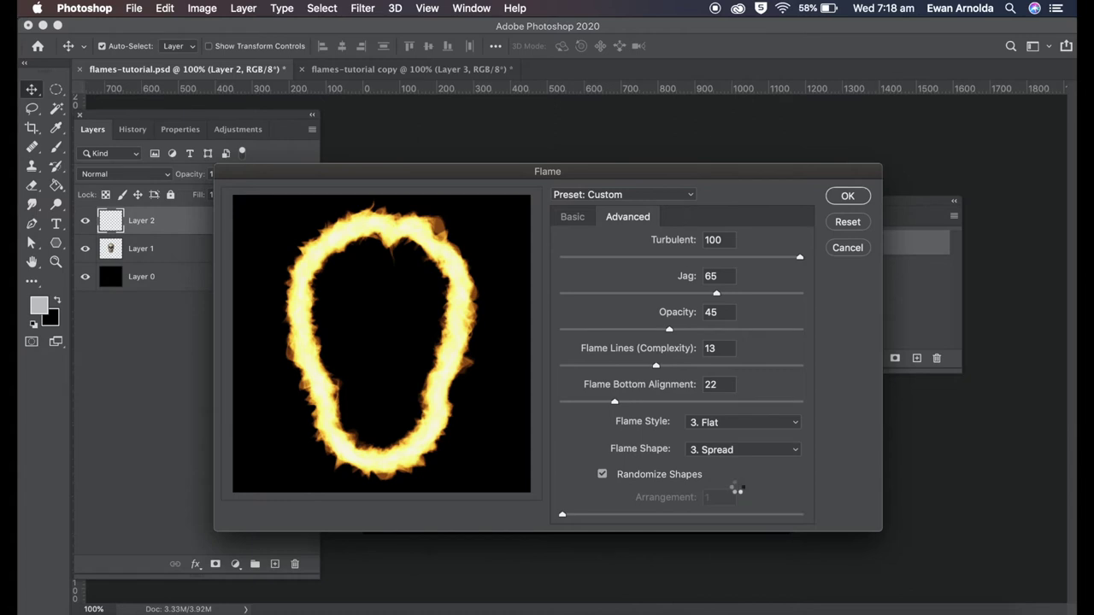
left_click(709, 432)
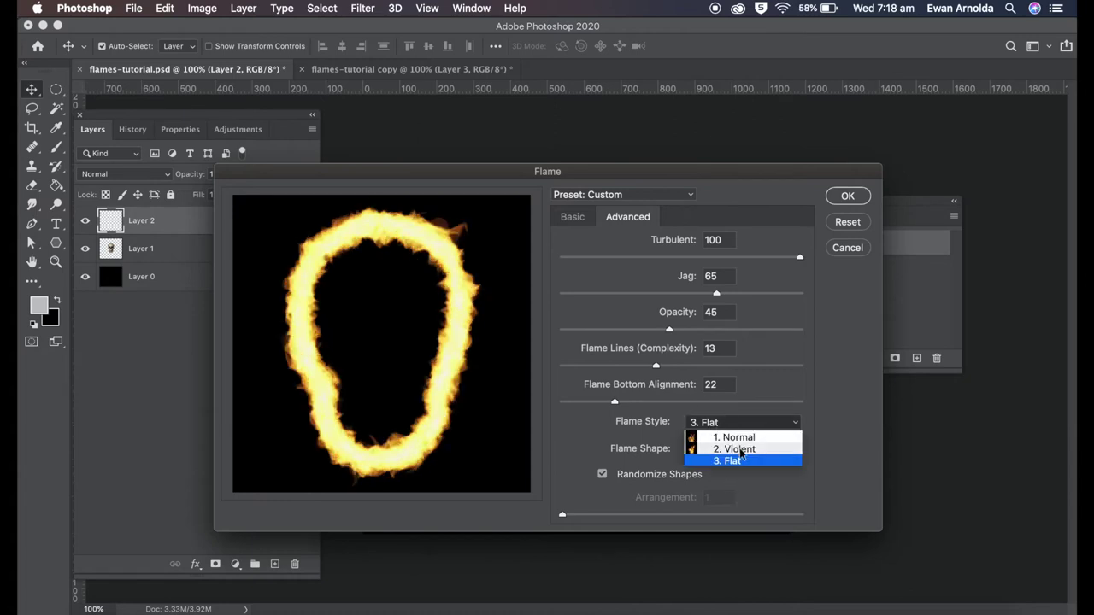
left_click(741, 449)
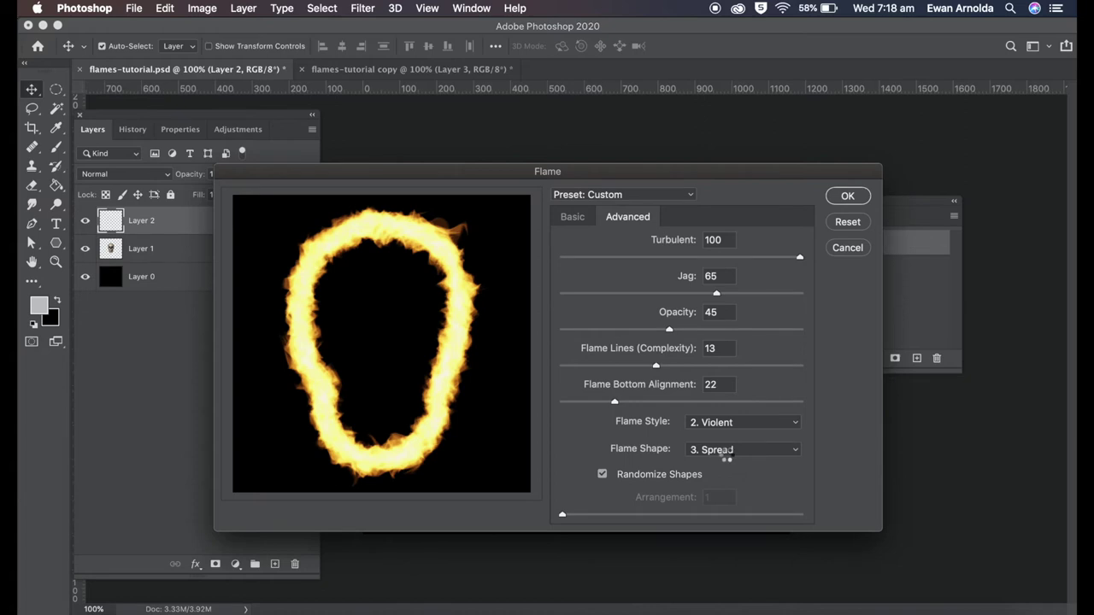
left_click(728, 457)
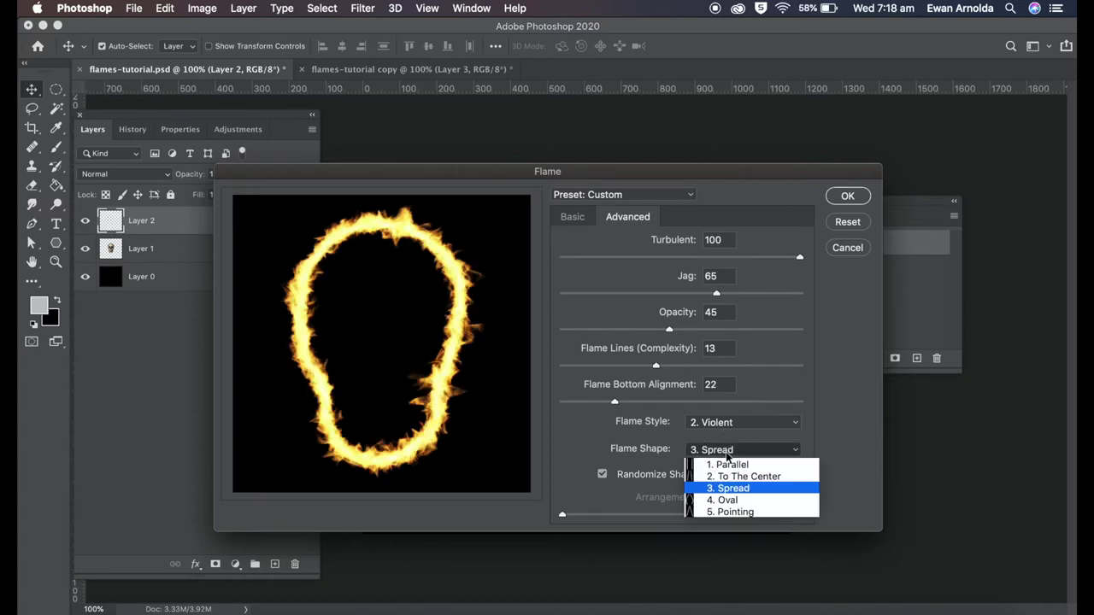
left_click(734, 480)
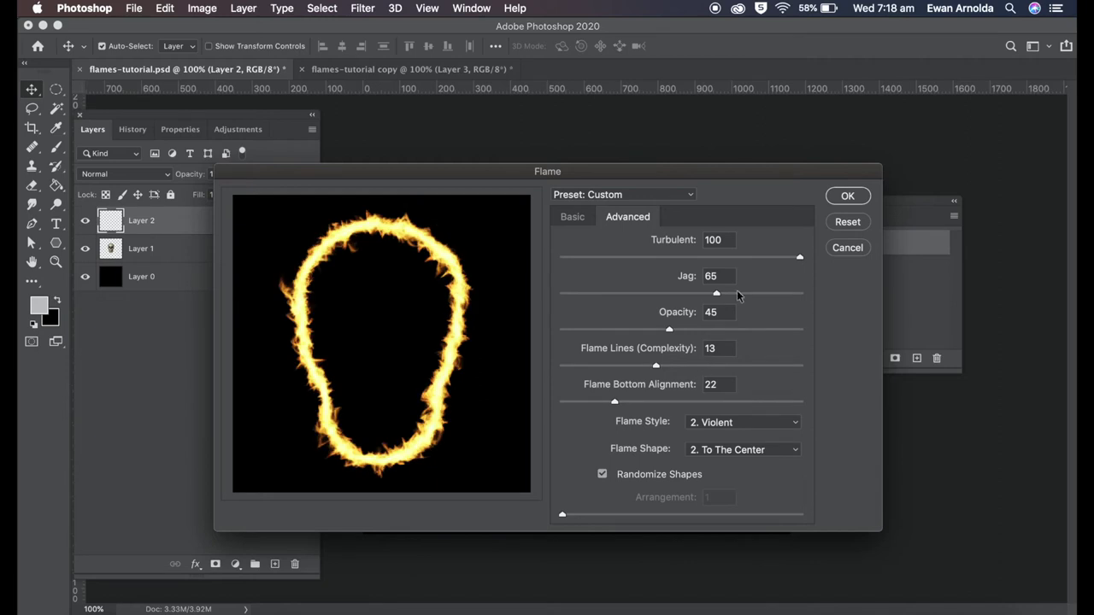
Step: Set the flame Jag to 83 and the Opacity to 25
left_click_drag(717, 296, 653, 295)
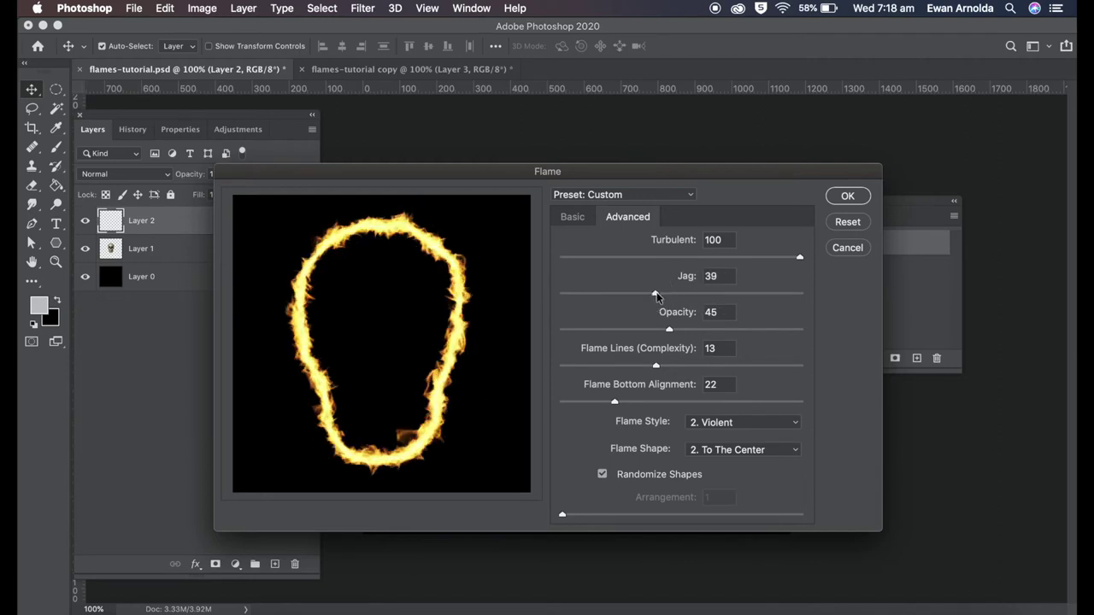
left_click_drag(656, 296, 725, 295)
left_click_drag(727, 295, 760, 295)
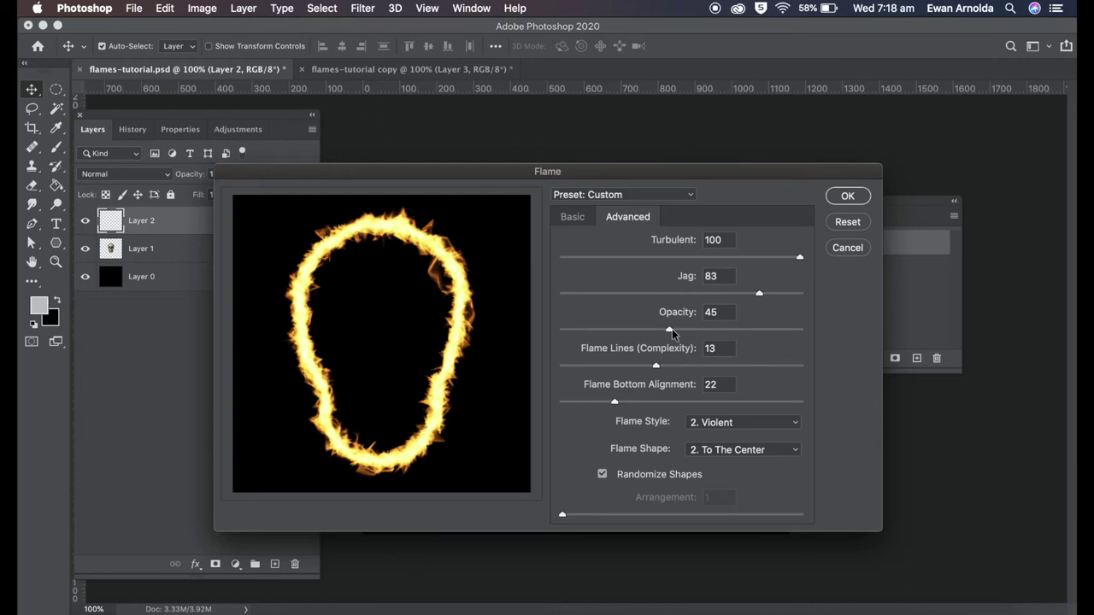
left_click_drag(670, 329, 742, 330)
left_click_drag(743, 329, 621, 332)
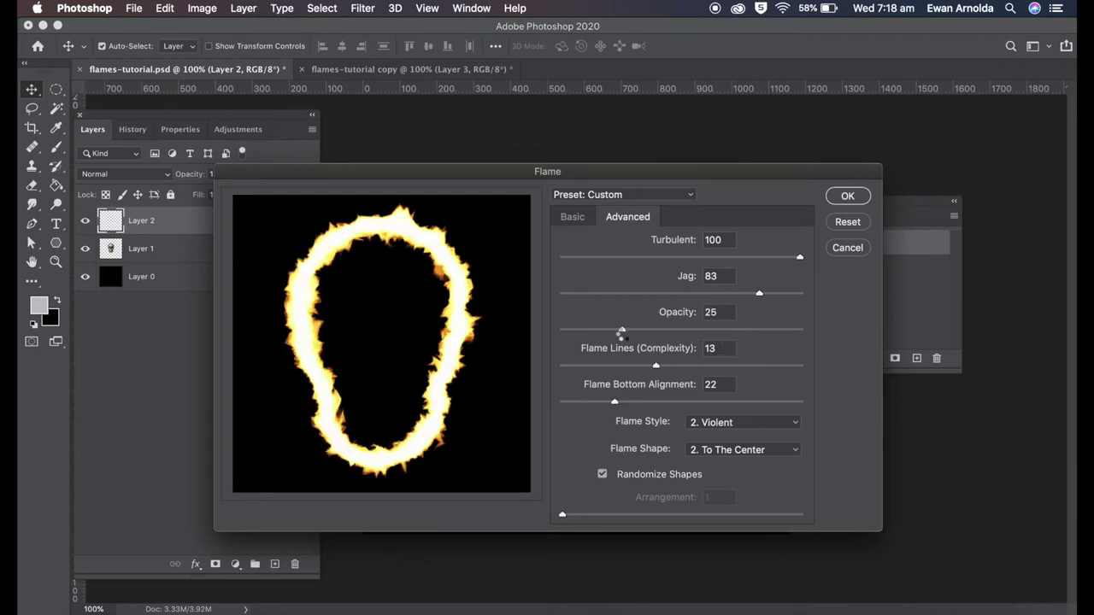
Step: Raise the flame length to 166 on the Basic tab and render the flames
left_click(575, 219)
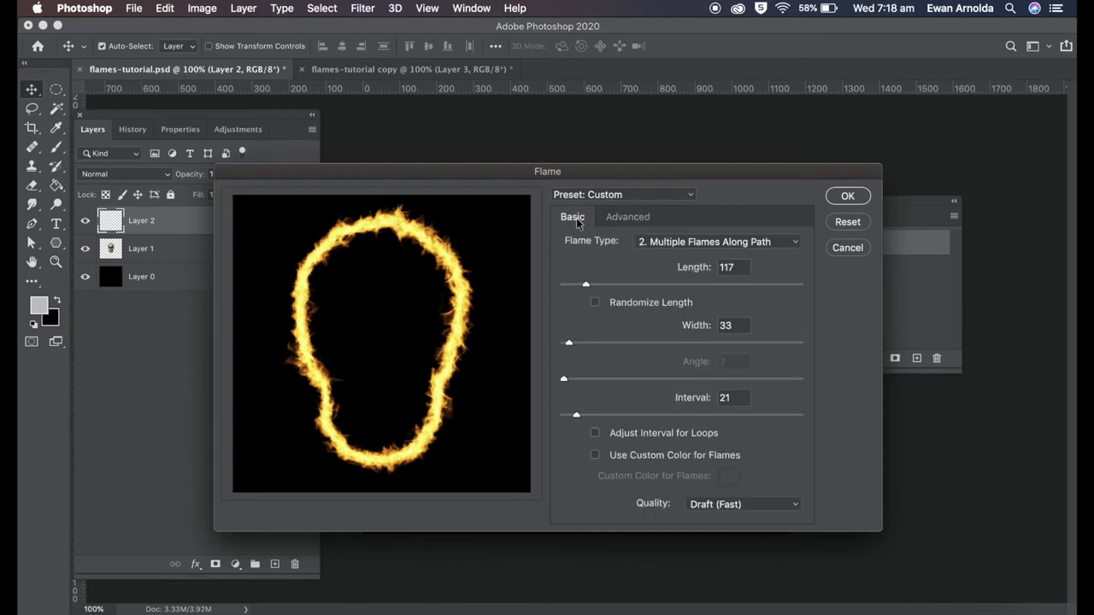
left_click_drag(589, 283, 598, 287)
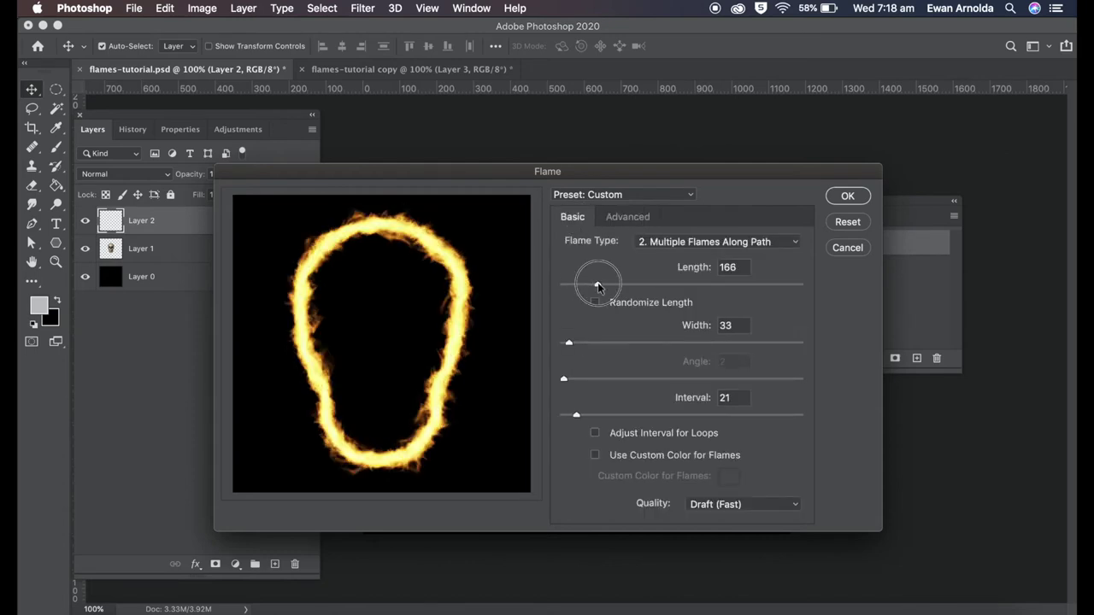
left_click(846, 198)
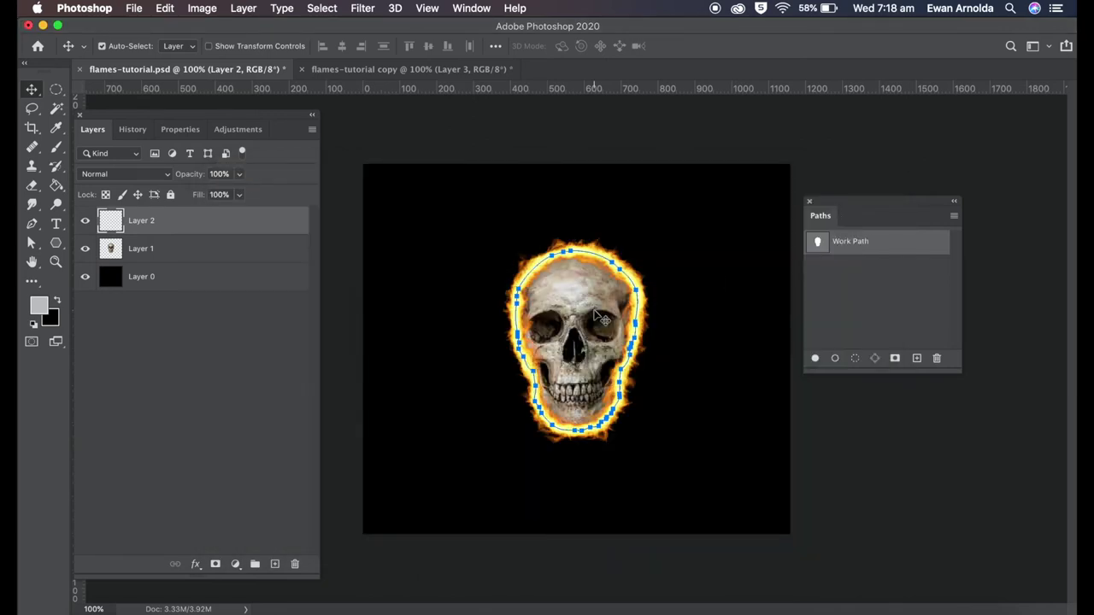
Step: Deselect the Work Path and select the flame layer, Layer 2
left_click(272, 257)
left_click(813, 298)
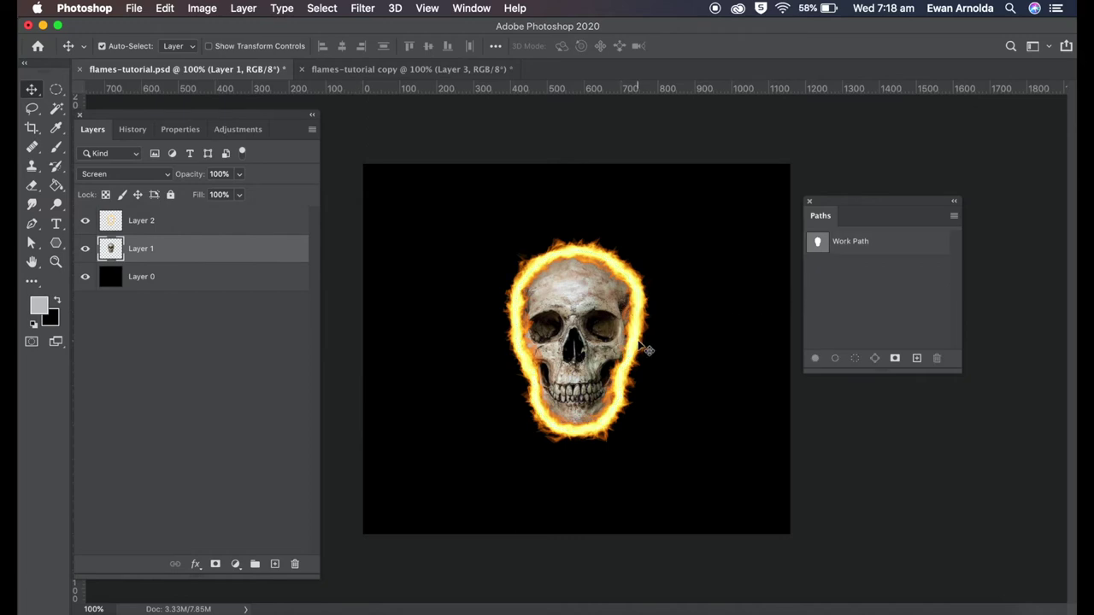
left_click(233, 220)
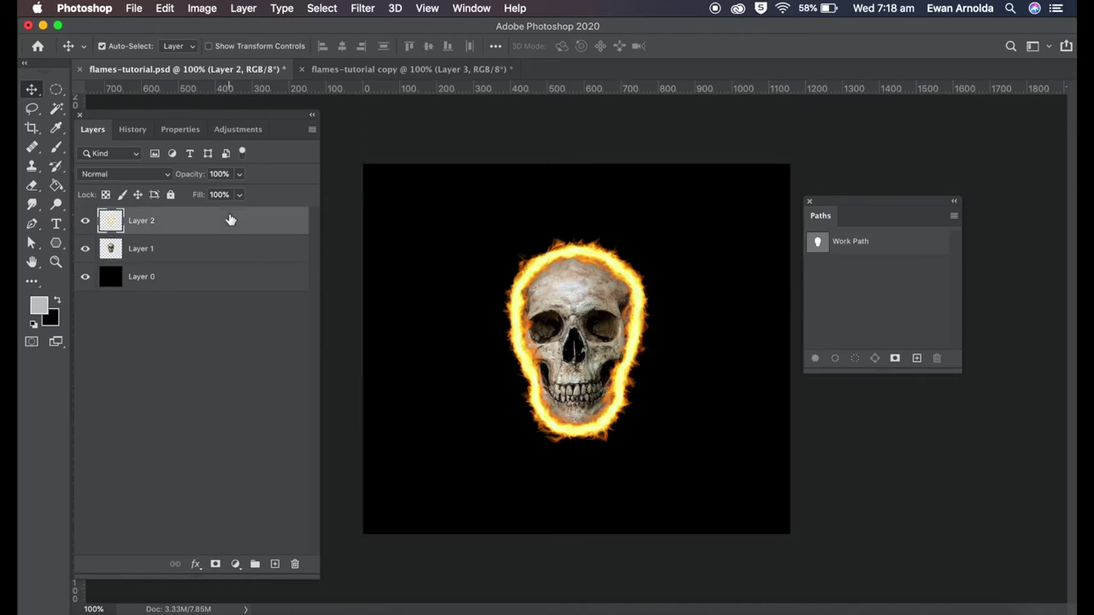
Step: Free-transform the flame ring to about 103% so it hugs the skull
key("super+t")
left_click_drag(653, 444, 719, 506)
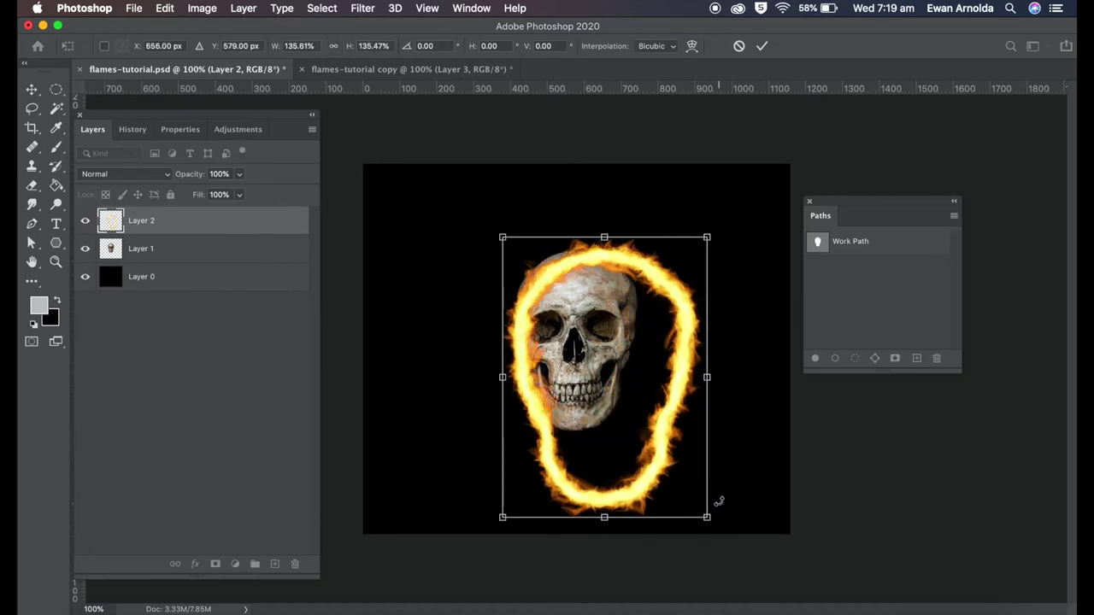
left_click_drag(503, 237, 483, 220)
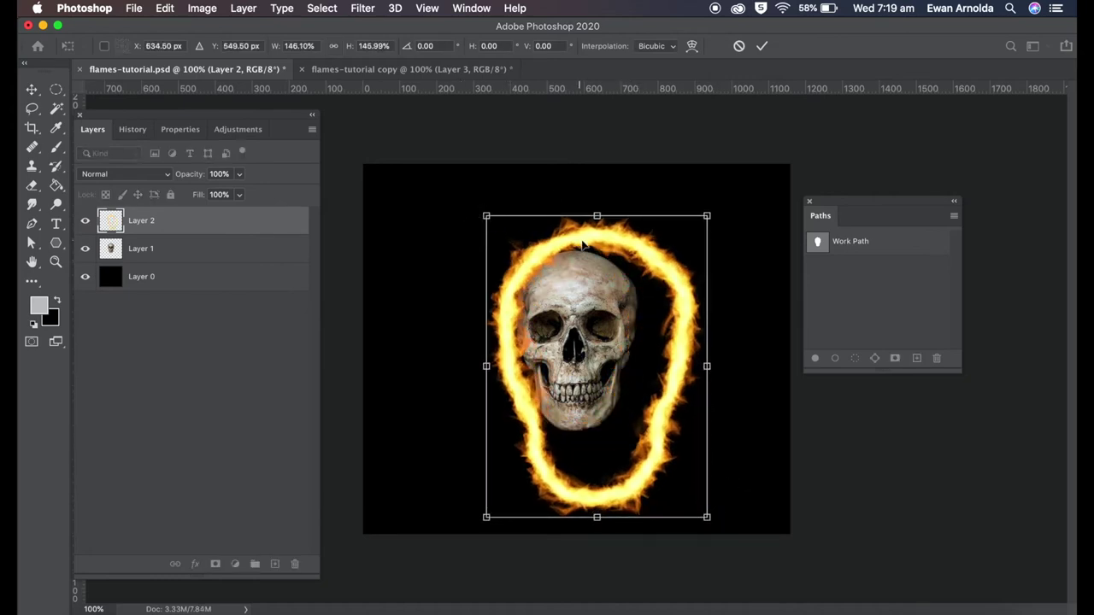
mouse_move(584, 246)
left_mouse_down()
mouse_move(551, 227)
mouse_move(574, 215)
mouse_move(579, 234)
left_mouse_up()
left_click_drag(577, 501, 577, 446)
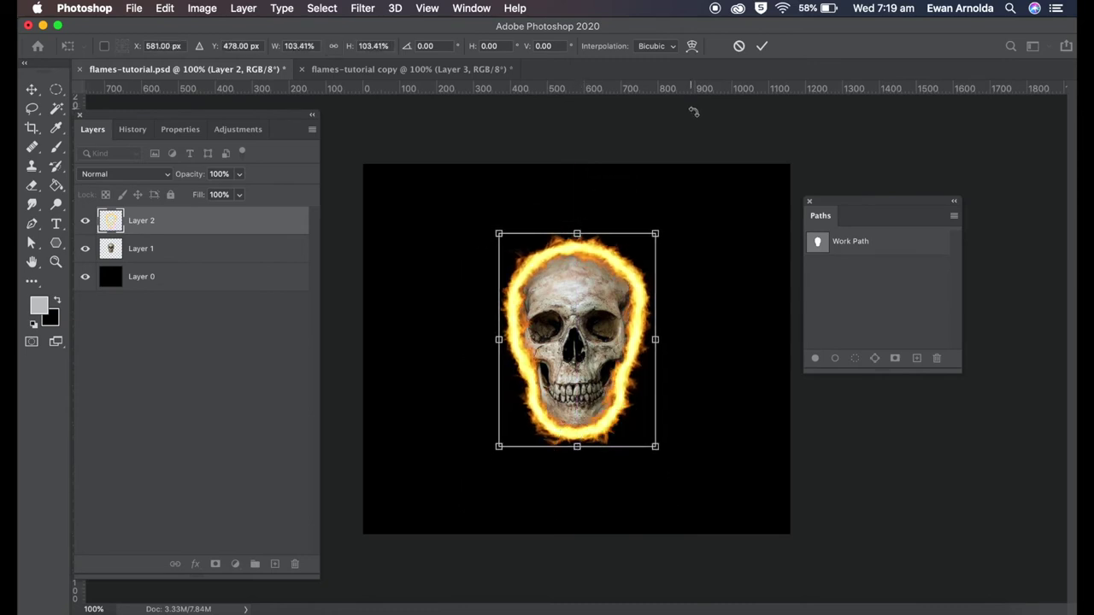
left_click(763, 48)
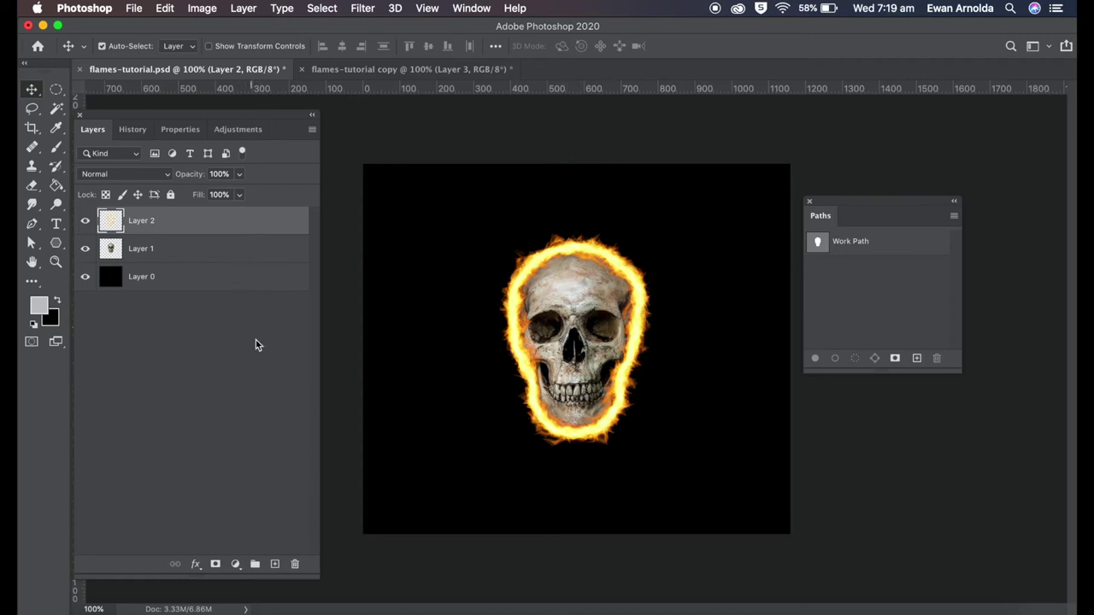
Step: Hide the flame and skull layers and type a white letter F in Dancing Script
left_click(85, 221)
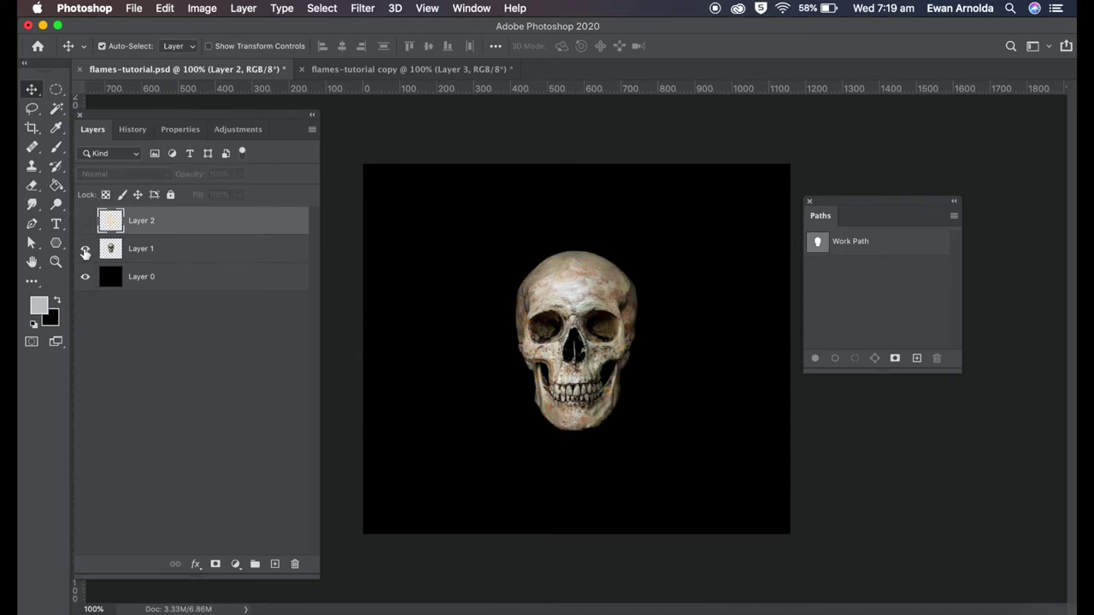
left_click(84, 249)
left_click(56, 224)
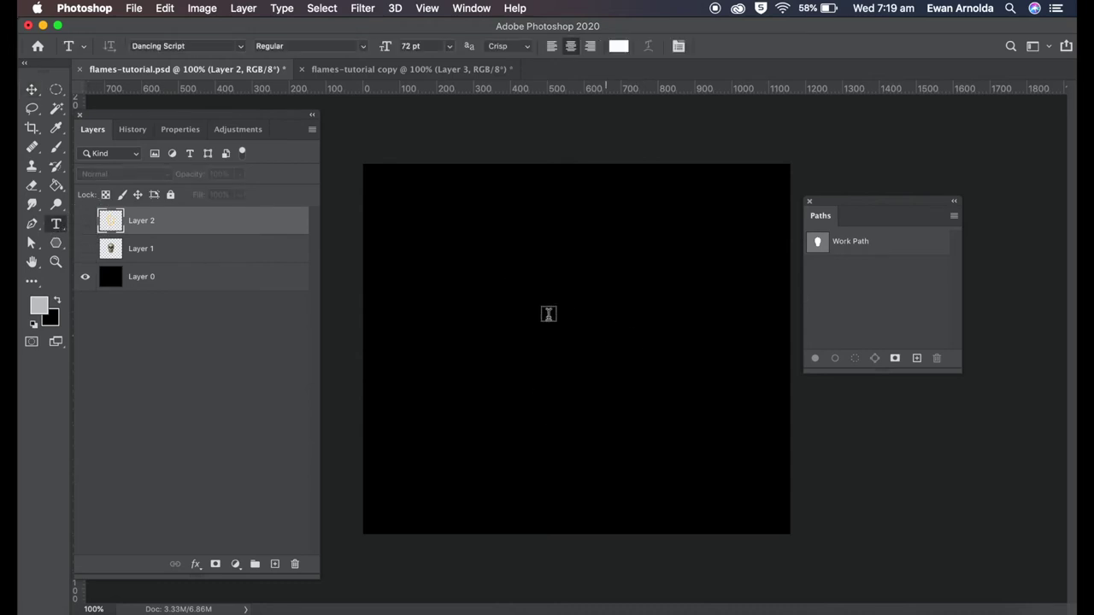
left_click(554, 315)
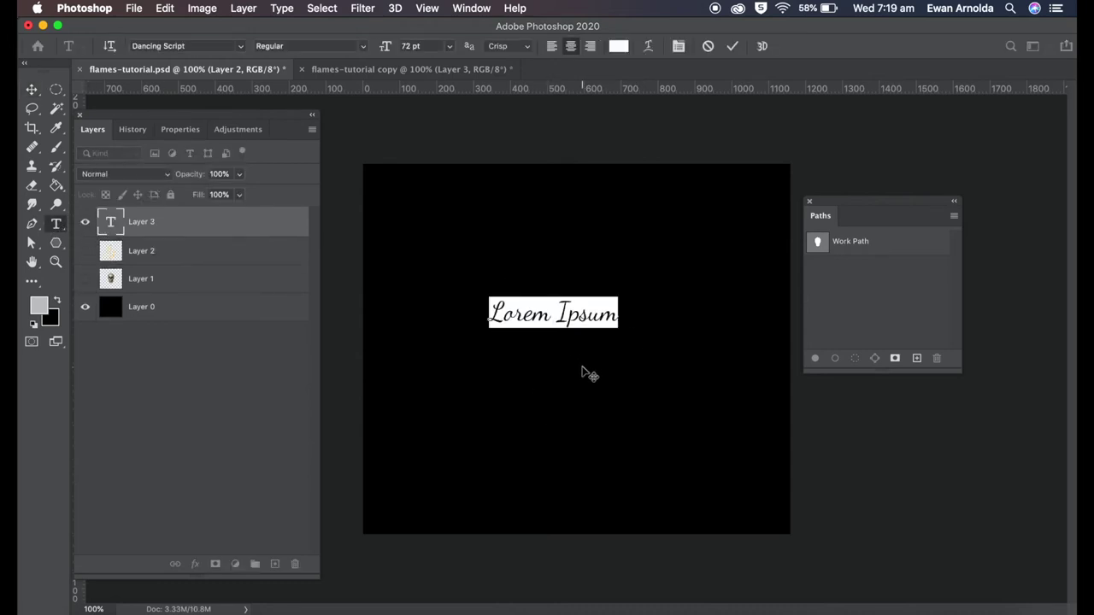
type("F")
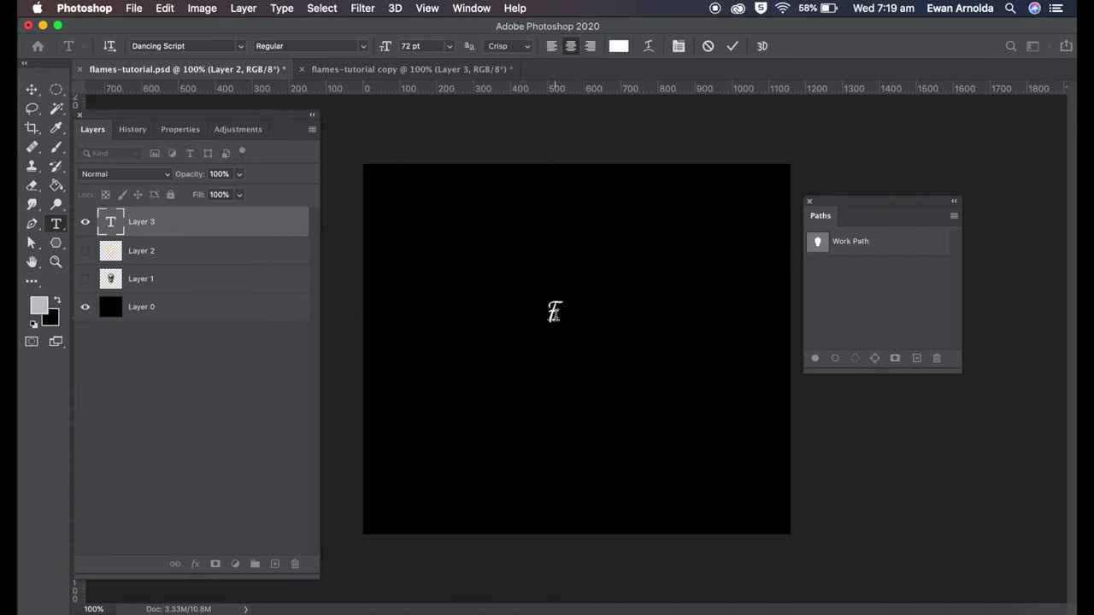
double_click(551, 313)
left_click(32, 89)
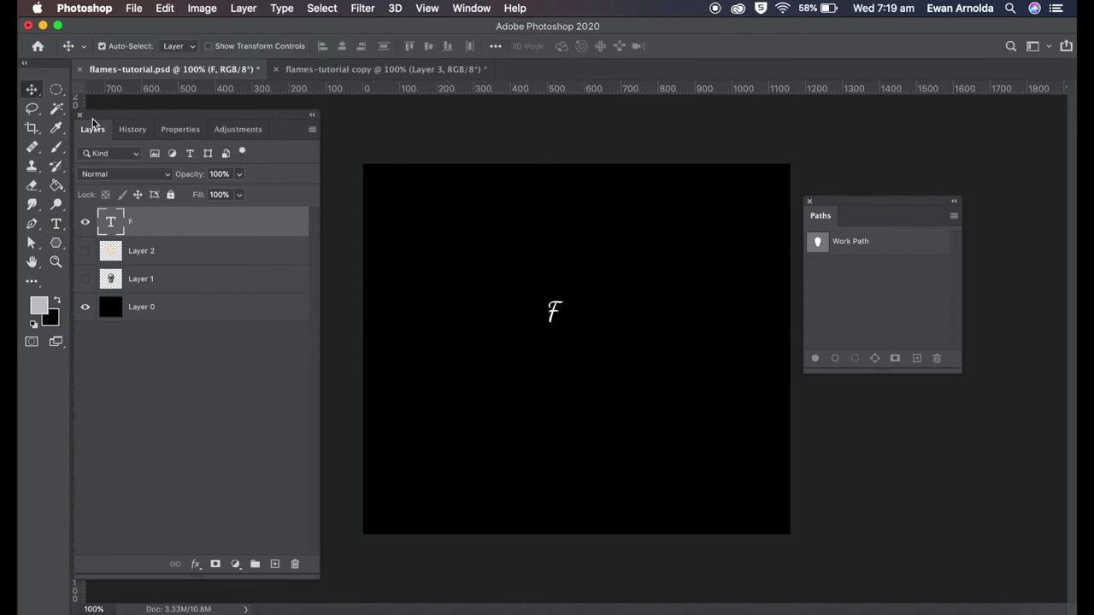
Step: Enlarge the F to about 963% and centre it on the canvas
key("super+t")
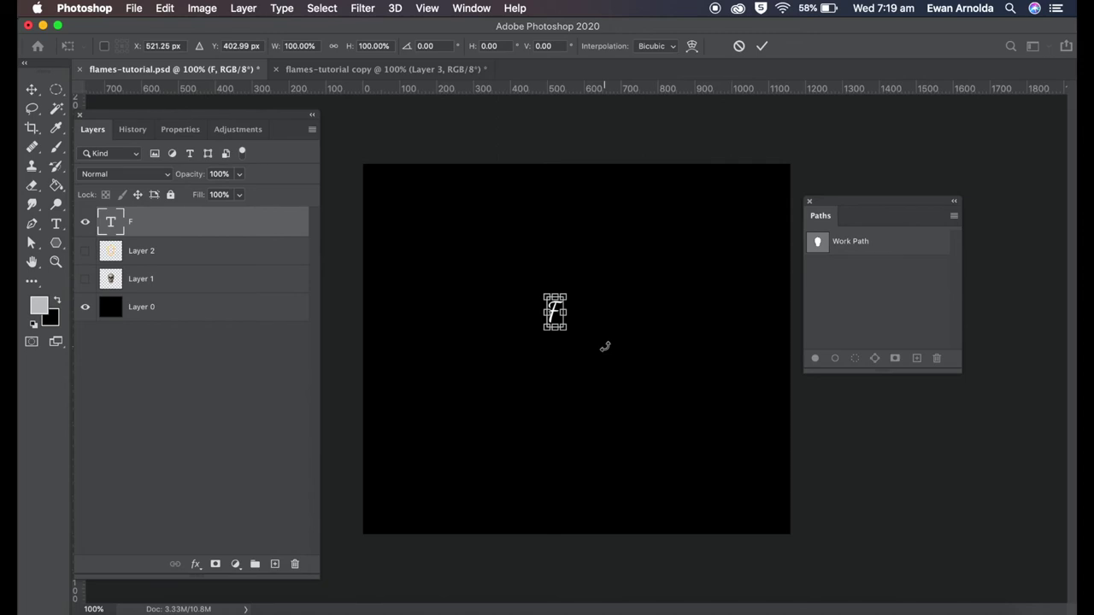
left_click_drag(565, 333, 694, 498)
left_click_drag(550, 295, 498, 218)
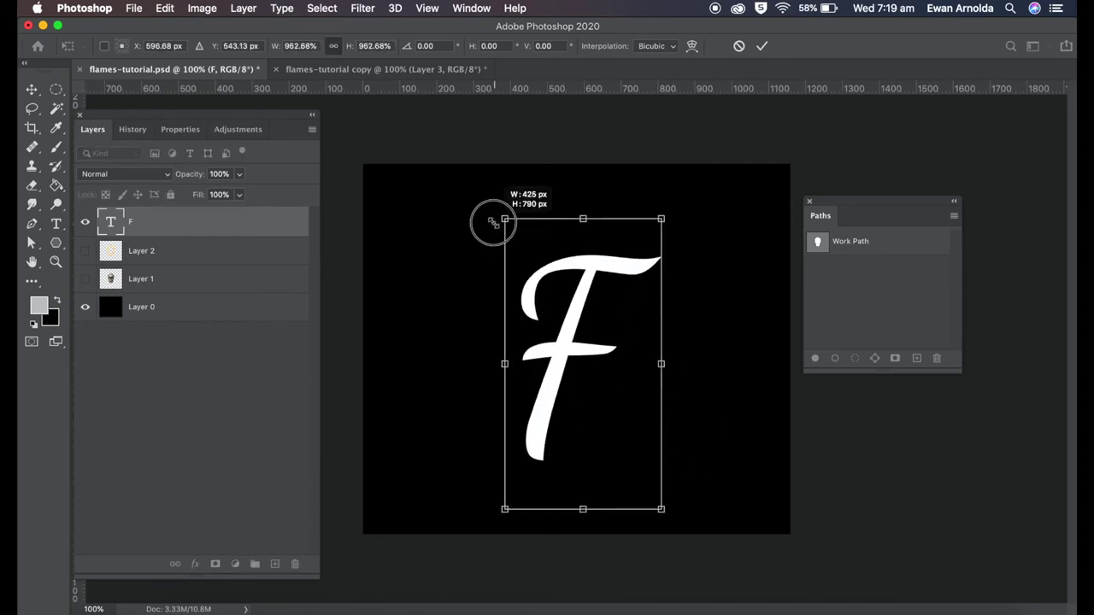
left_click_drag(578, 274, 576, 251)
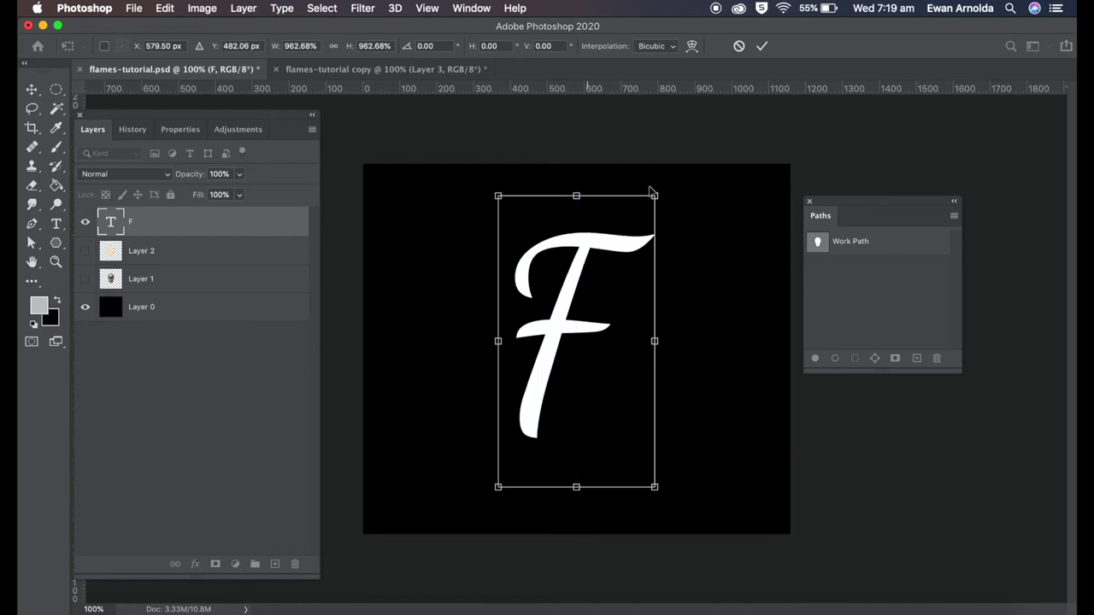
left_click(761, 46)
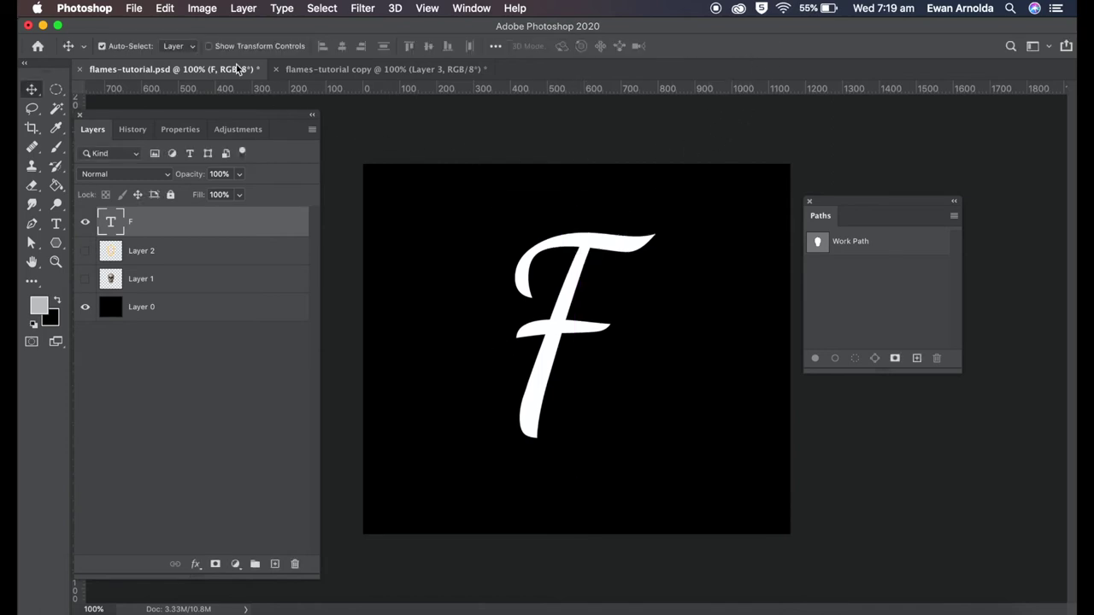
Step: Create a work path from the F text layer using Type > Create Work Path
left_click(283, 8)
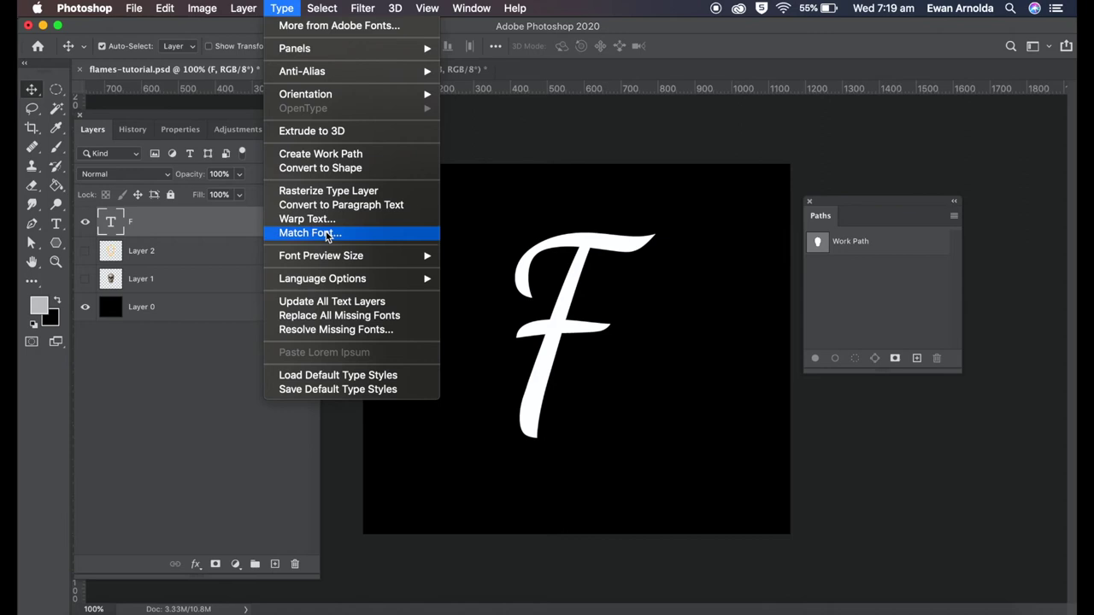
mouse_move(326, 261)
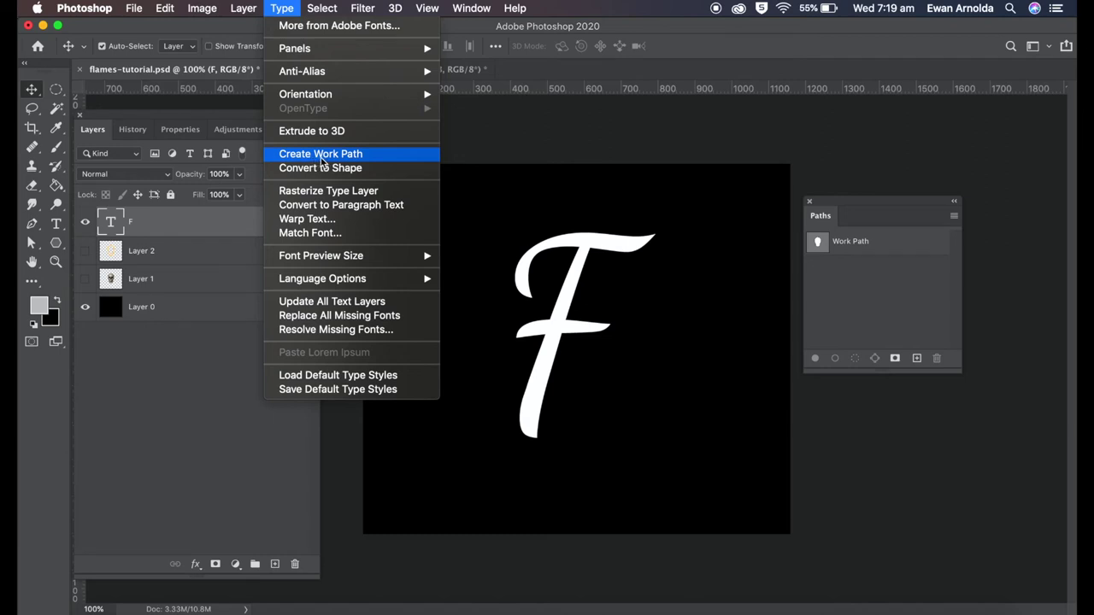
left_click(323, 158)
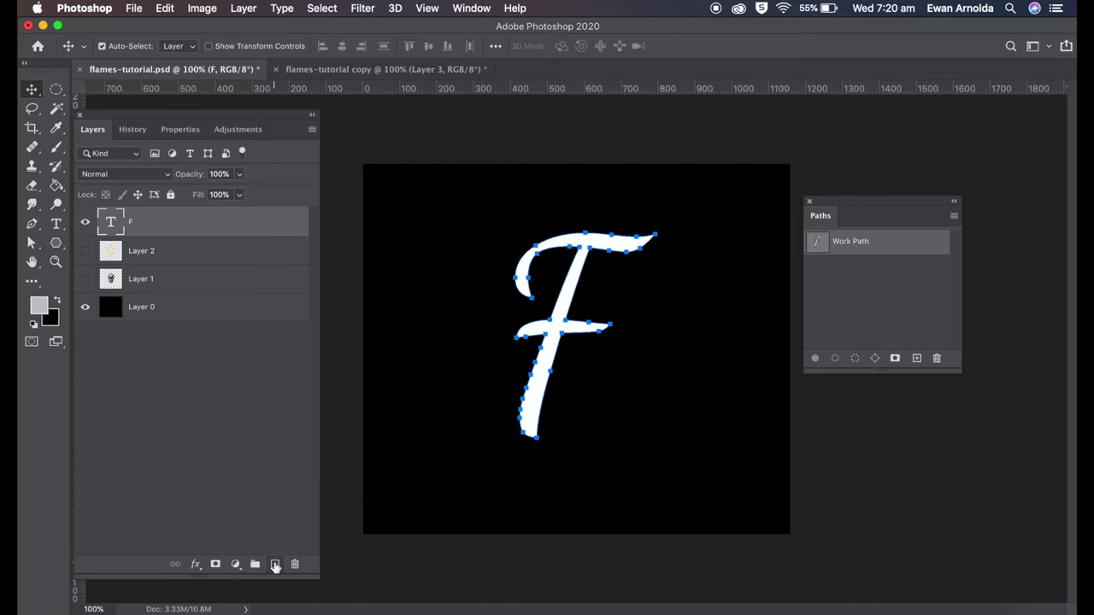
Step: Add a new layer and re-apply the Flame filter along the F's path
left_click(275, 565)
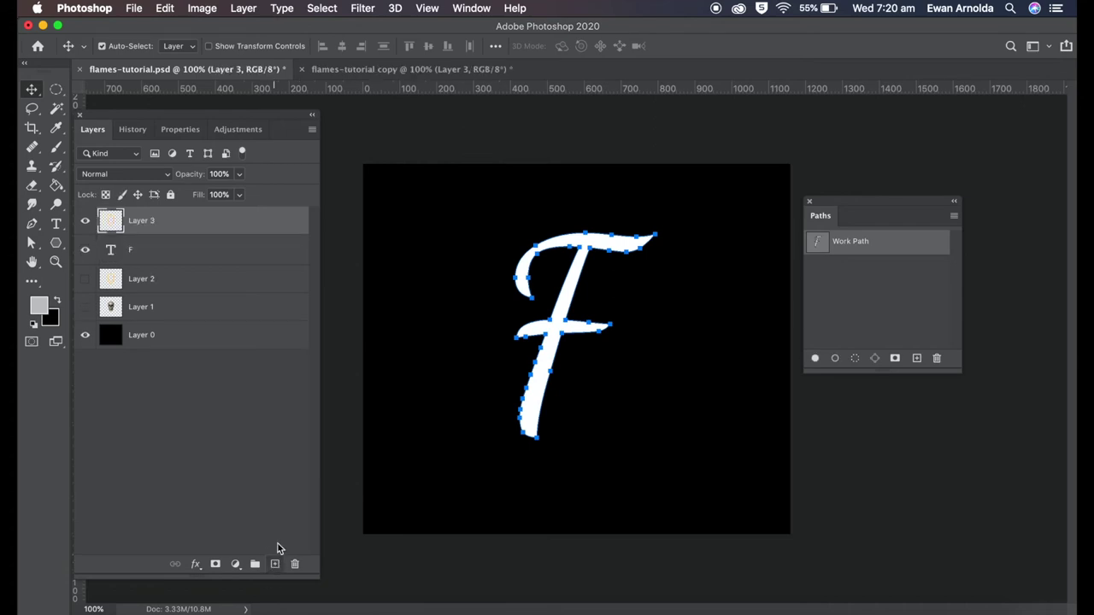
left_click(365, 11)
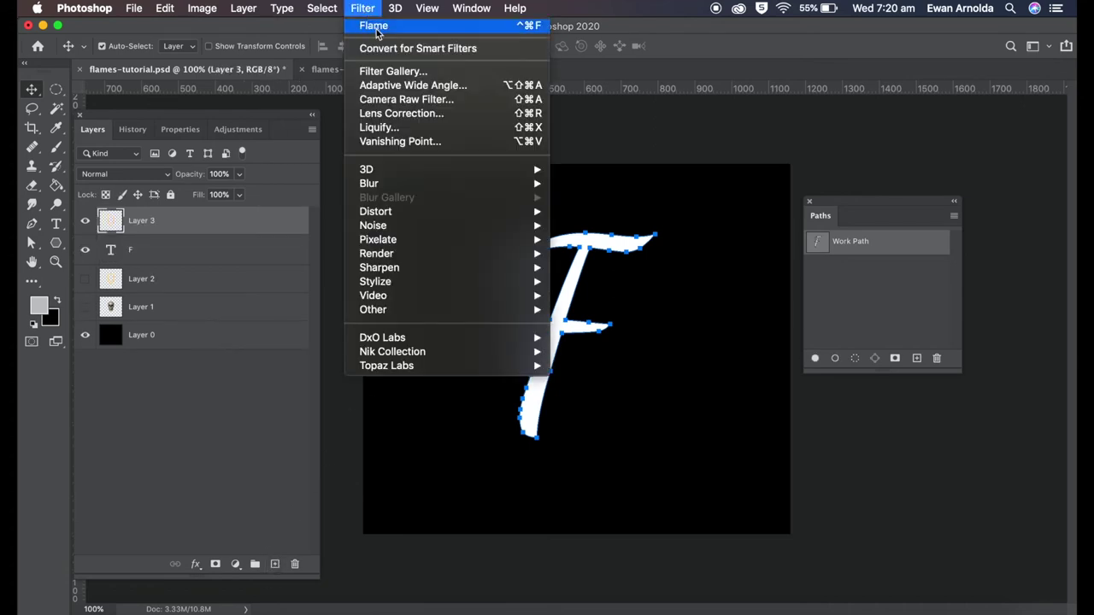
left_click(373, 26)
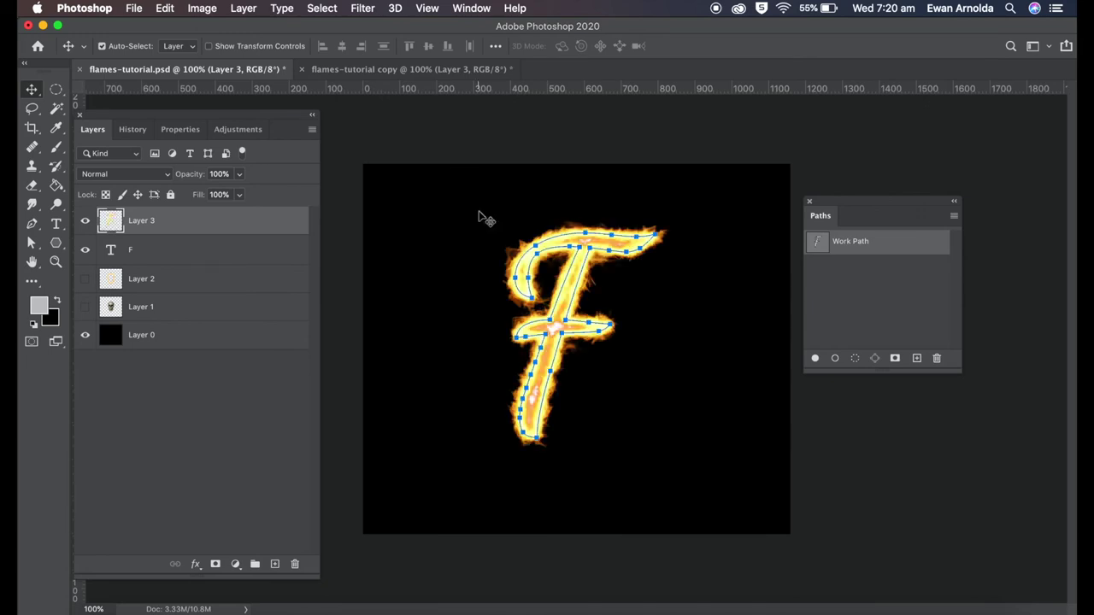
Step: Hide the white F text layer and work path, then shift the flaming F right and down
left_click(84, 250)
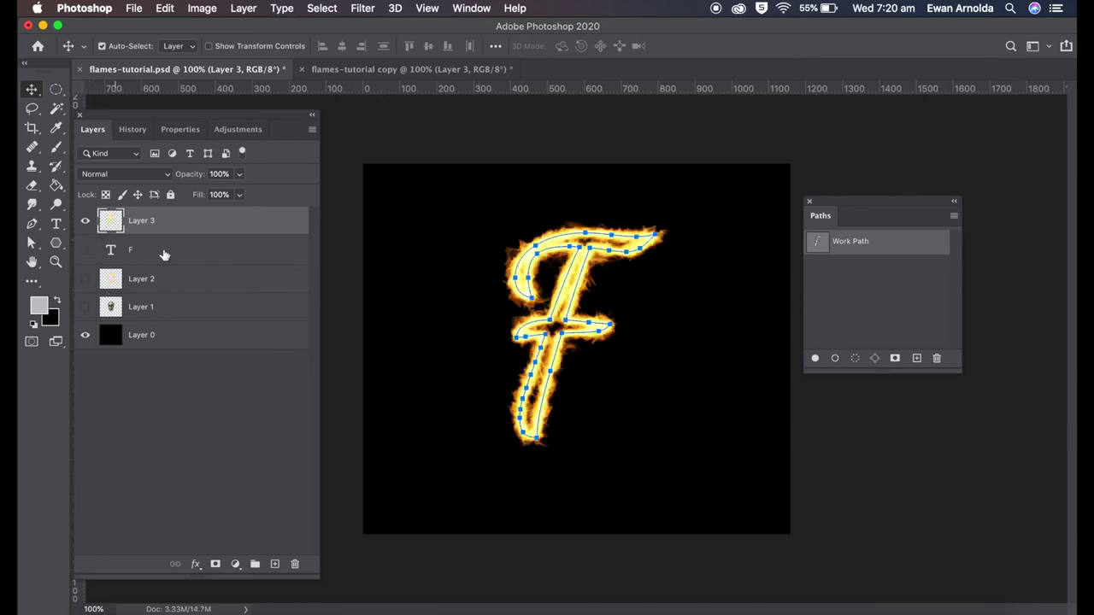
left_click(868, 327)
left_click_drag(575, 320, 600, 327)
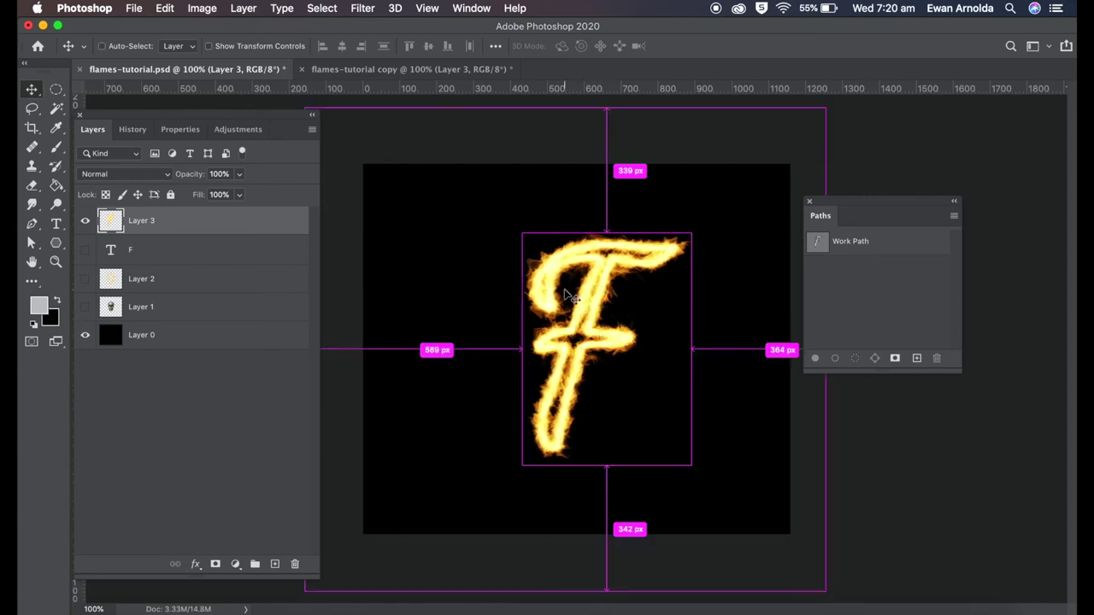
Step: Undo back to the plain white F, show it, and try Render > Flame, which raises a rasterize error
key("super+z")
key("super+z")
key("super+z")
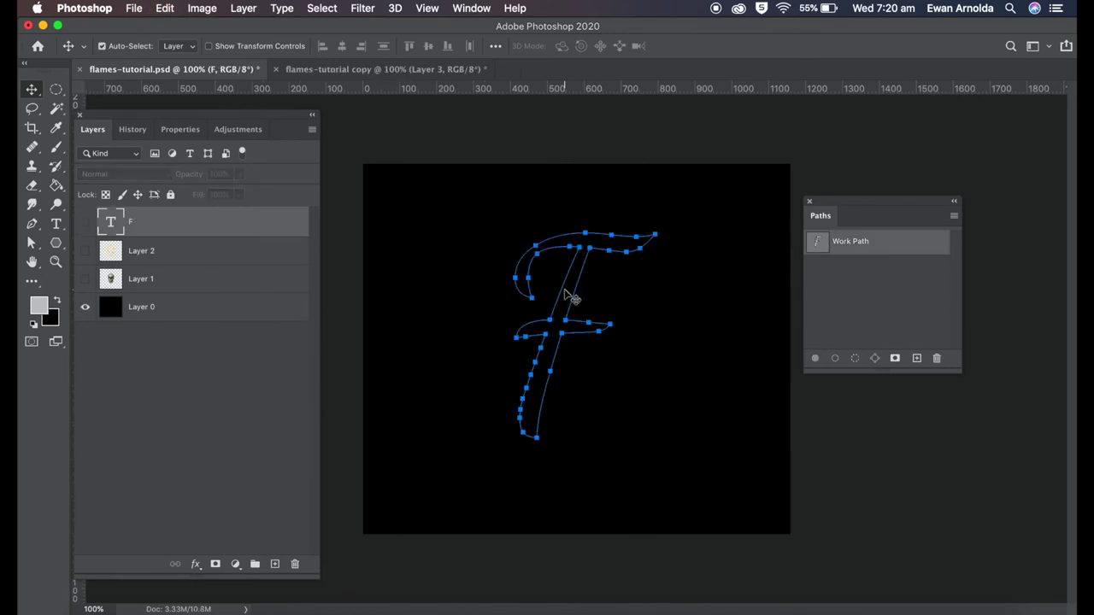
left_click(84, 221)
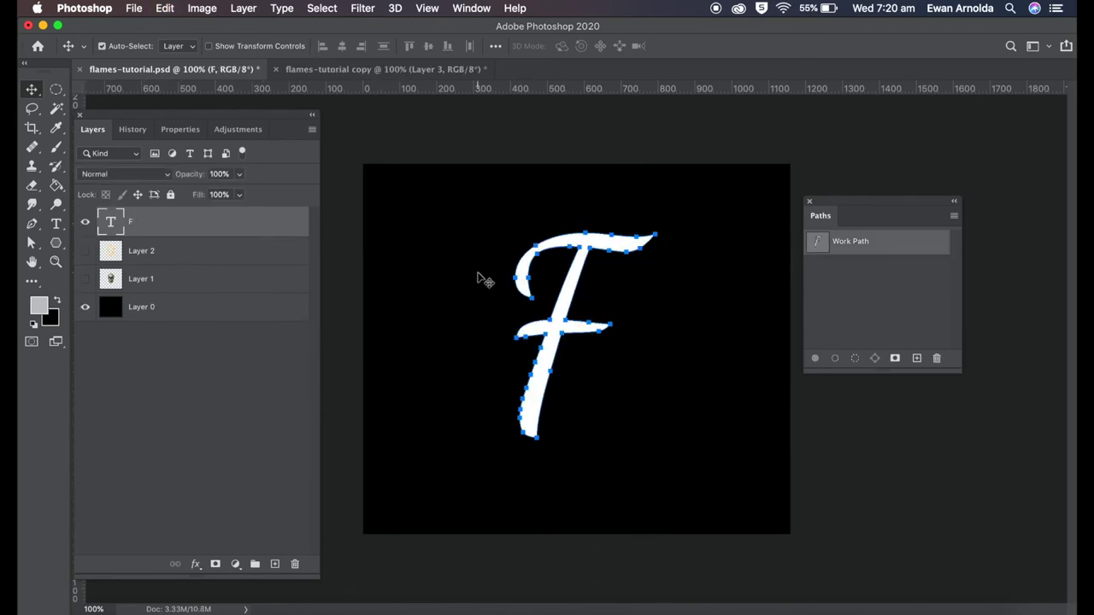
left_click(364, 9)
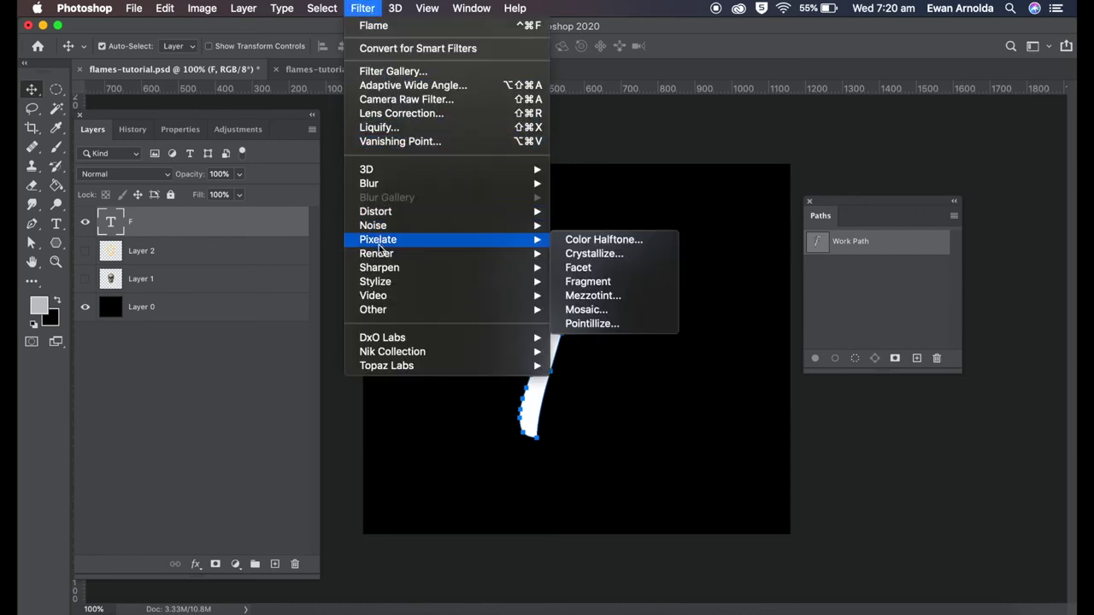
mouse_move(381, 256)
left_click(592, 256)
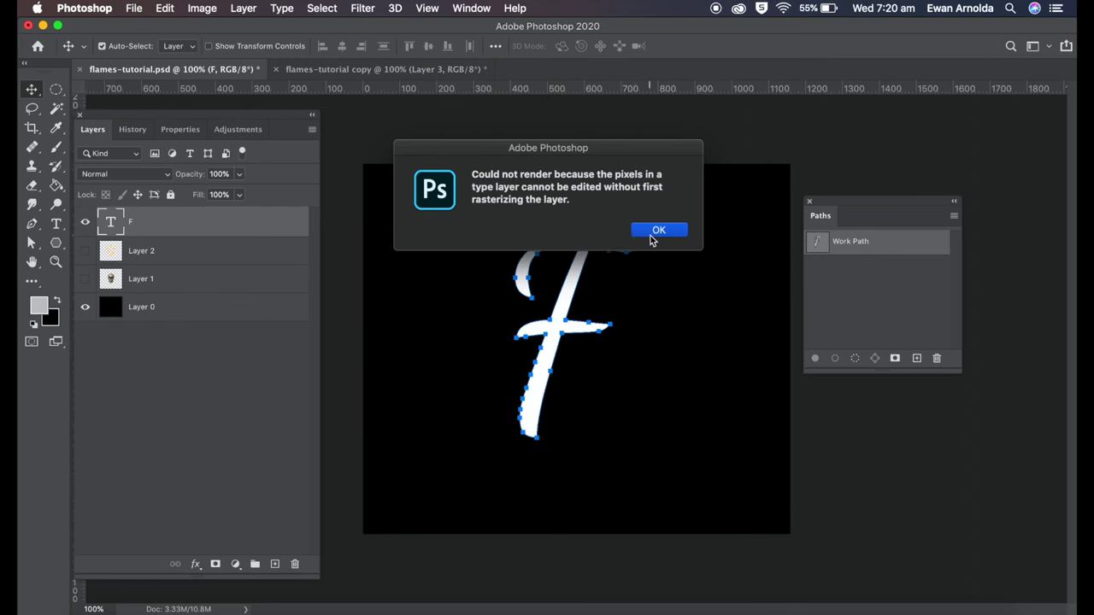
left_click(657, 231)
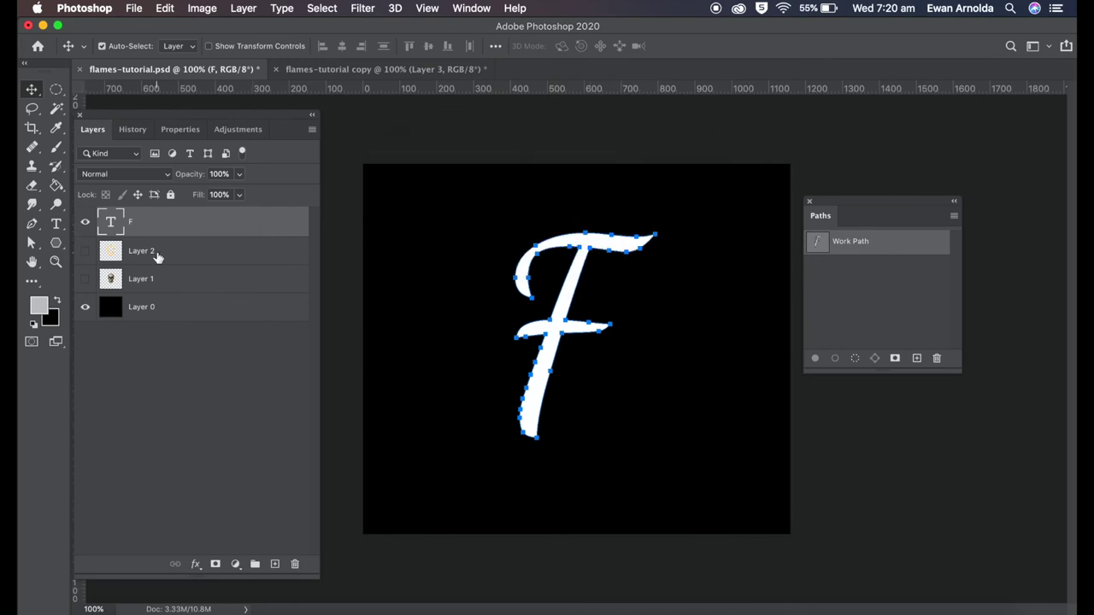
Step: Retry the Flame filter on the F text layer and dismiss the same rasterize warning
left_click(363, 7)
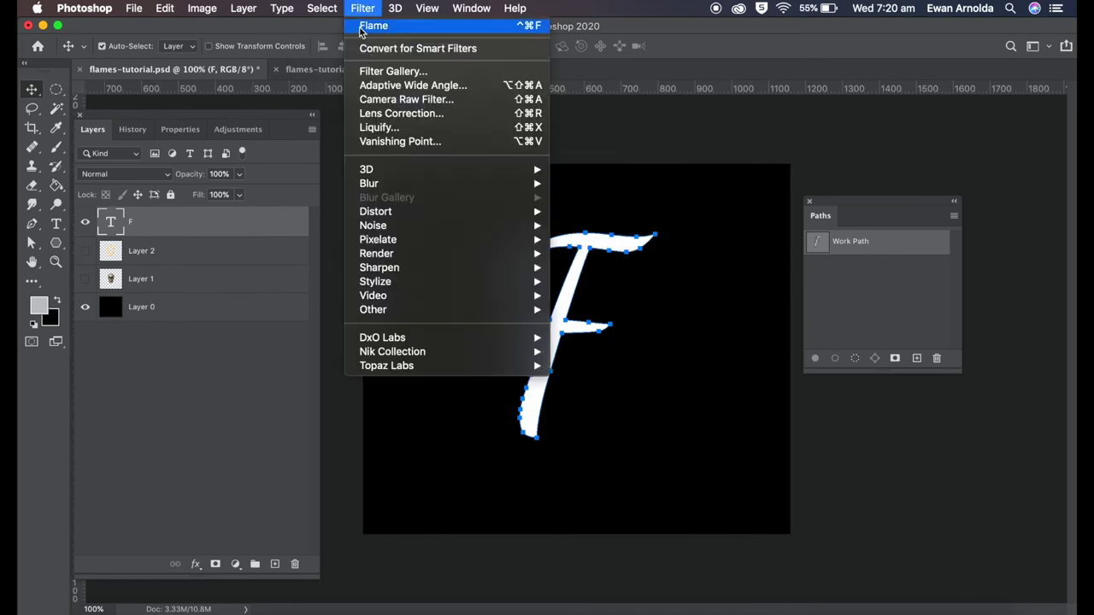
mouse_move(530, 253)
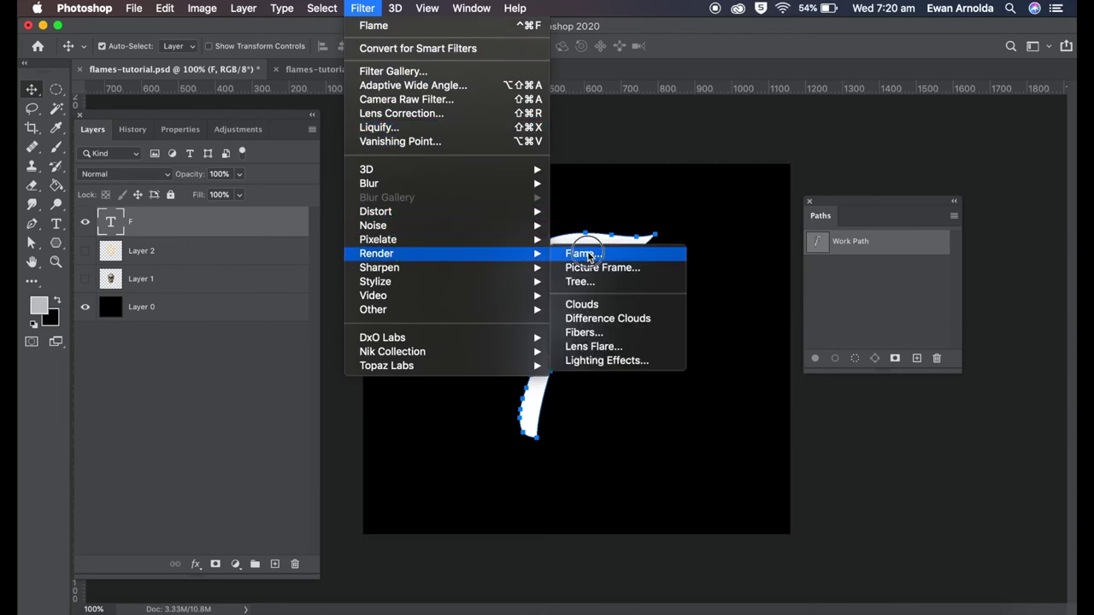
left_click(585, 252)
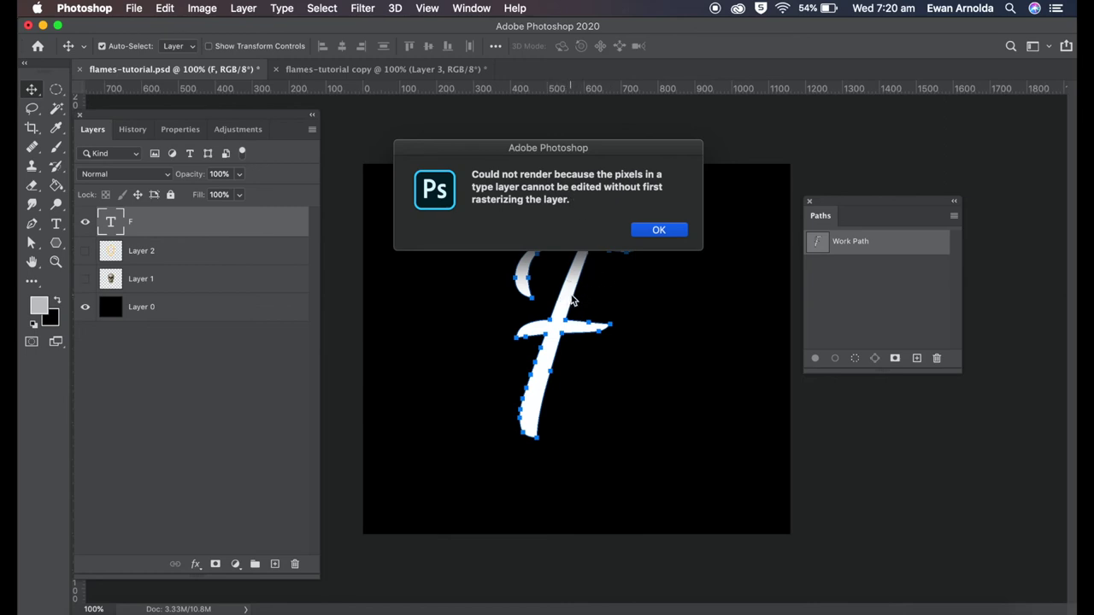
left_click(644, 236)
Step: Add a new empty Layer 3 and start Filter > Render > Flame along the F path
left_click(275, 564)
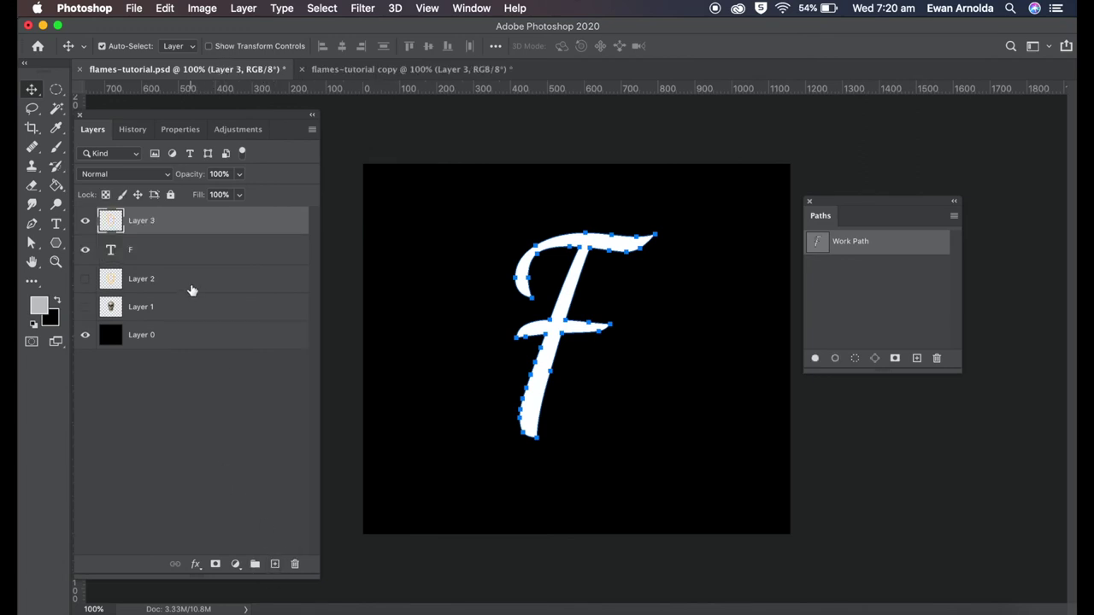
left_click(364, 10)
mouse_move(385, 215)
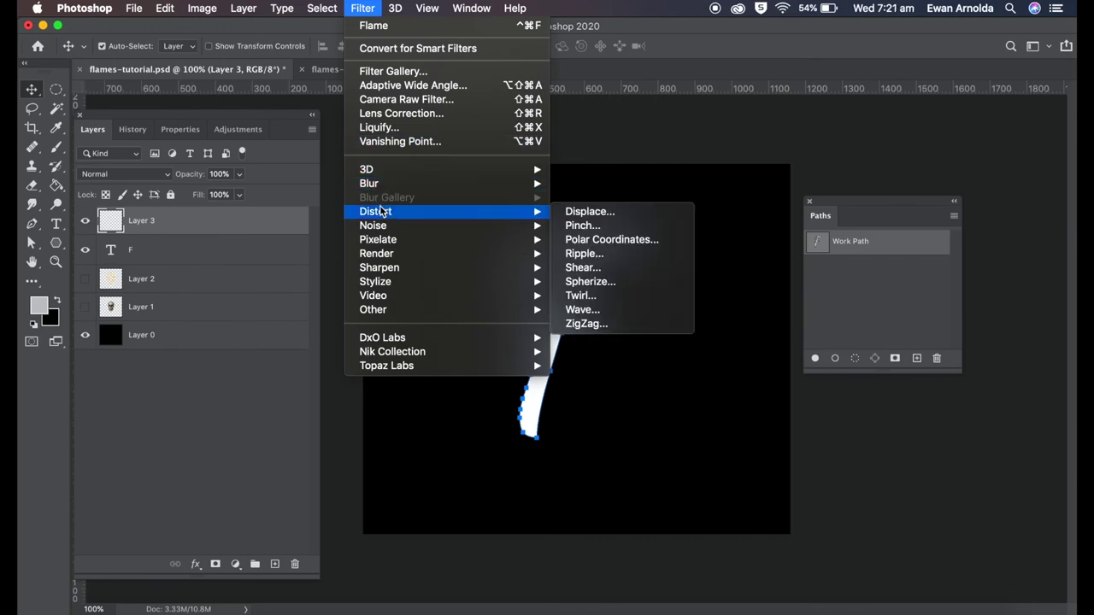
mouse_move(376, 253)
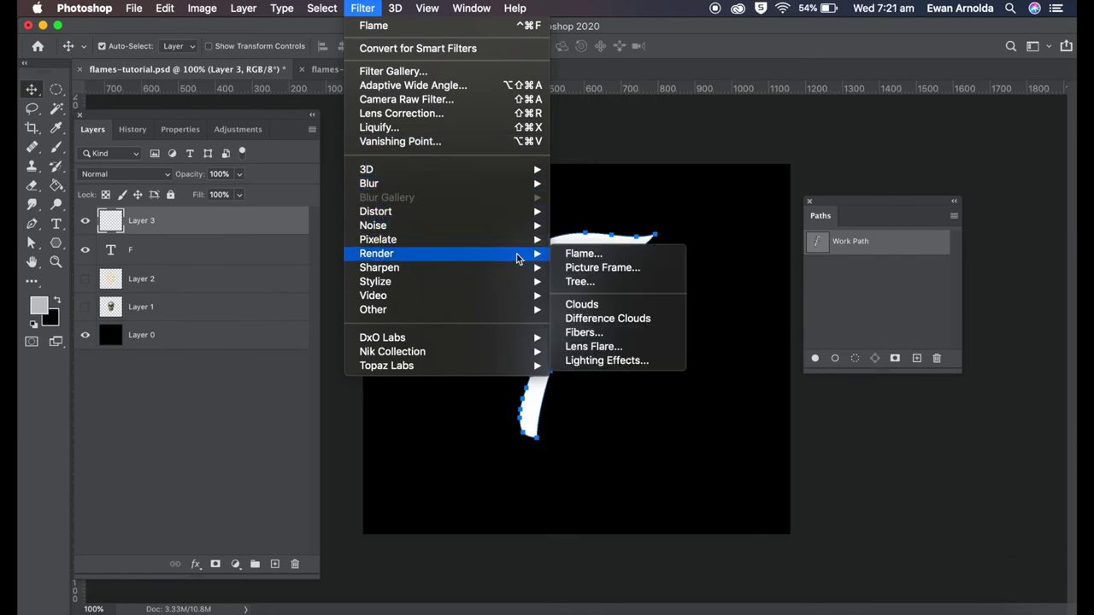
left_click(586, 255)
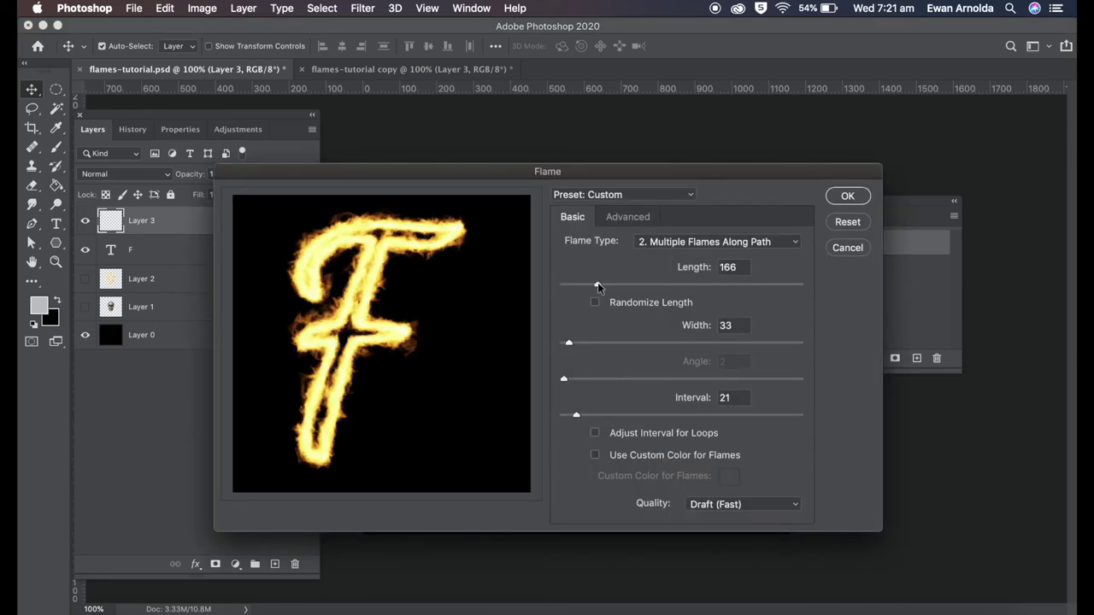
Step: Tune the flames to length 99 and width 24 and apply them
left_click_drag(598, 282, 617, 283)
left_click_drag(569, 344, 586, 342)
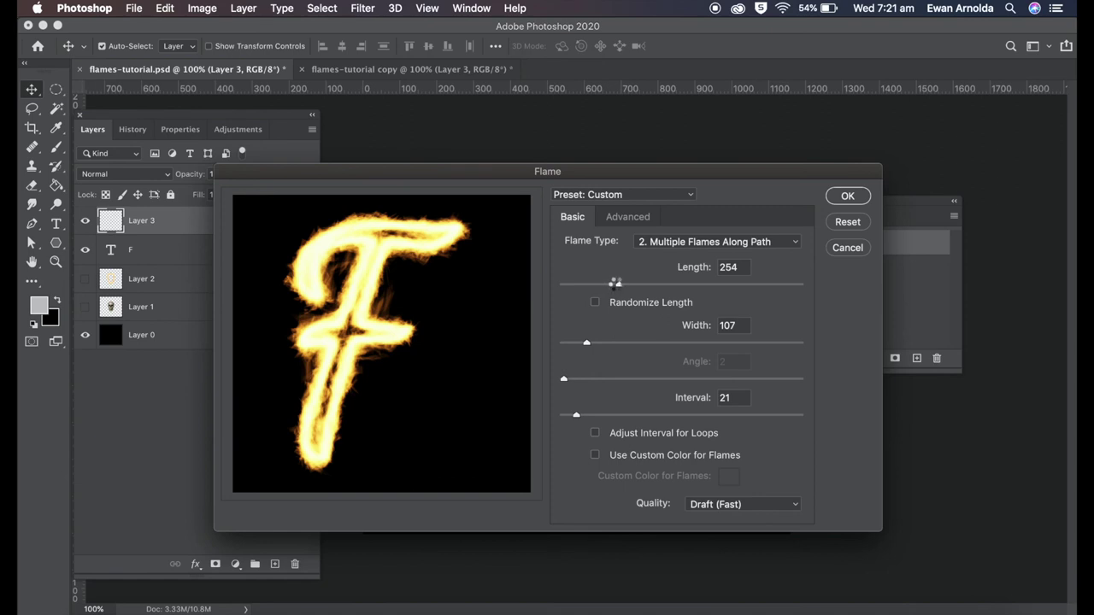
left_click_drag(617, 284, 584, 285)
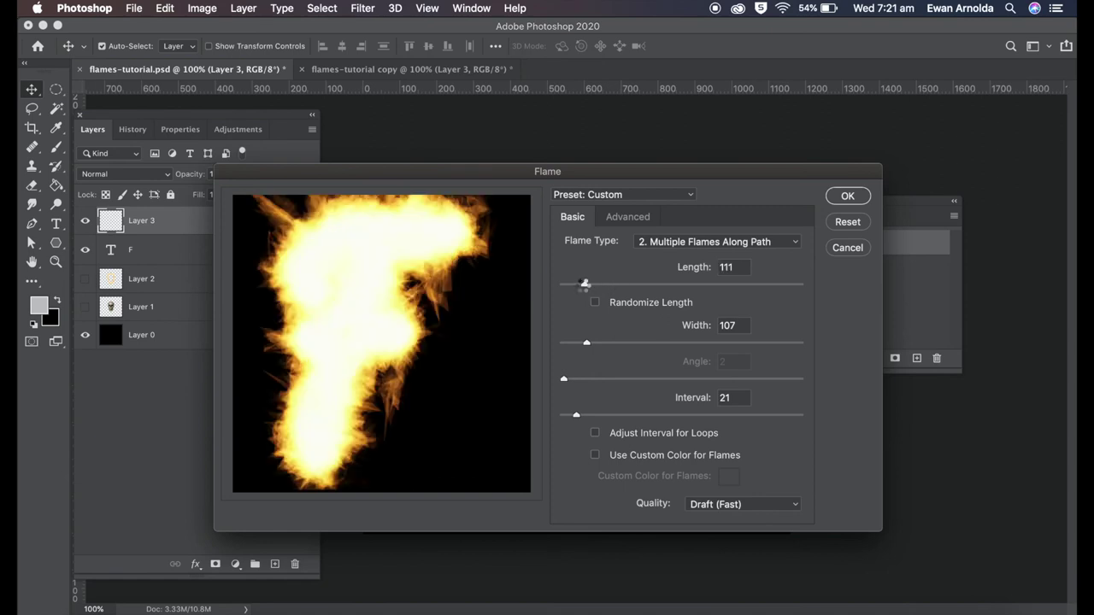
left_click_drag(584, 287, 572, 289)
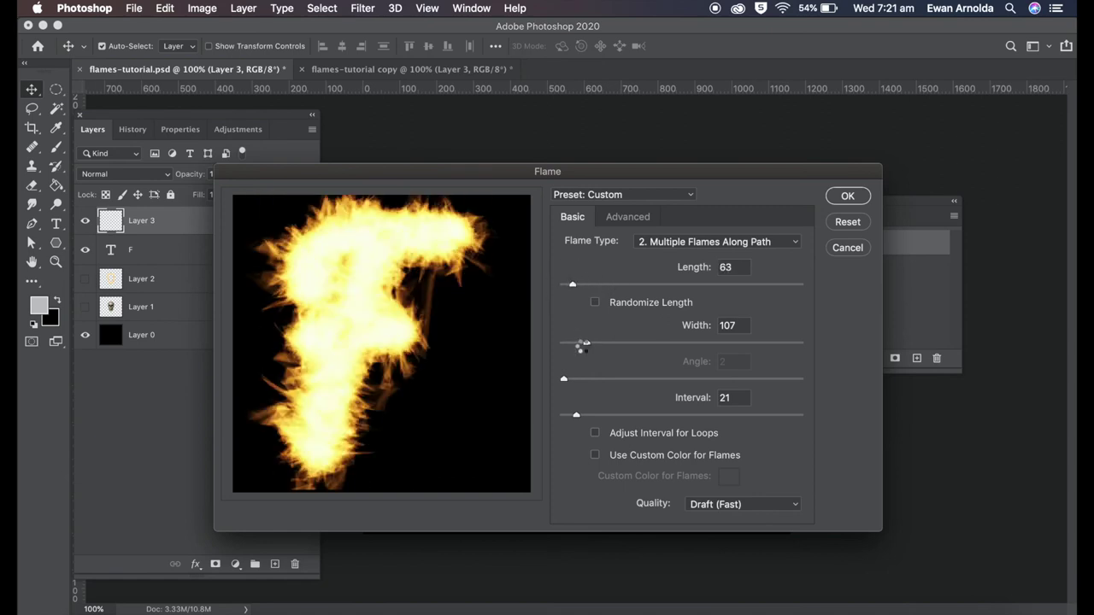
left_click_drag(587, 343, 573, 346)
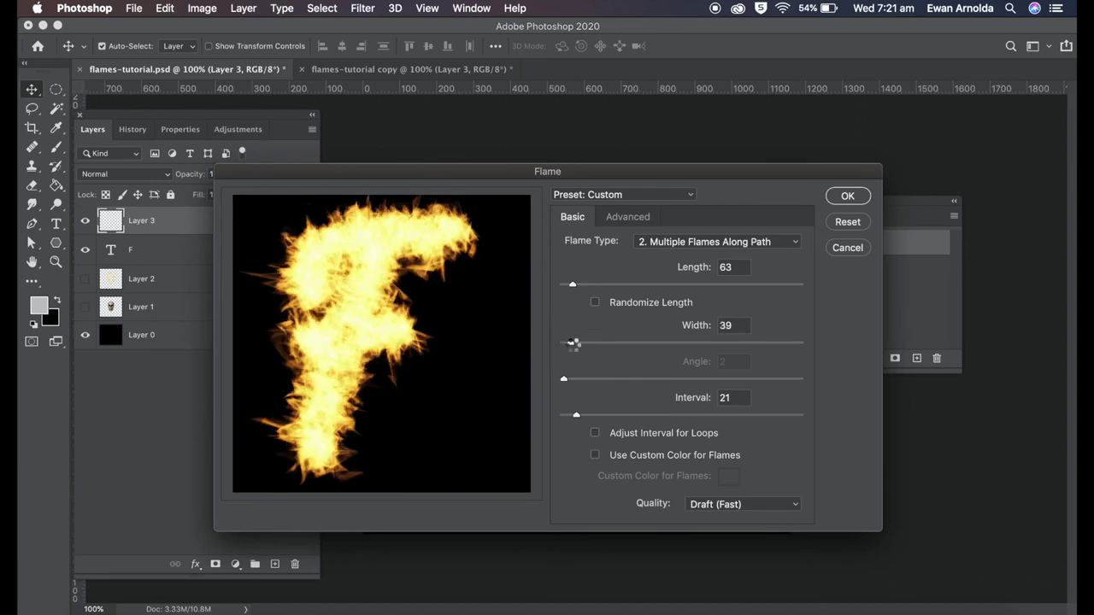
left_click_drag(571, 343, 567, 343)
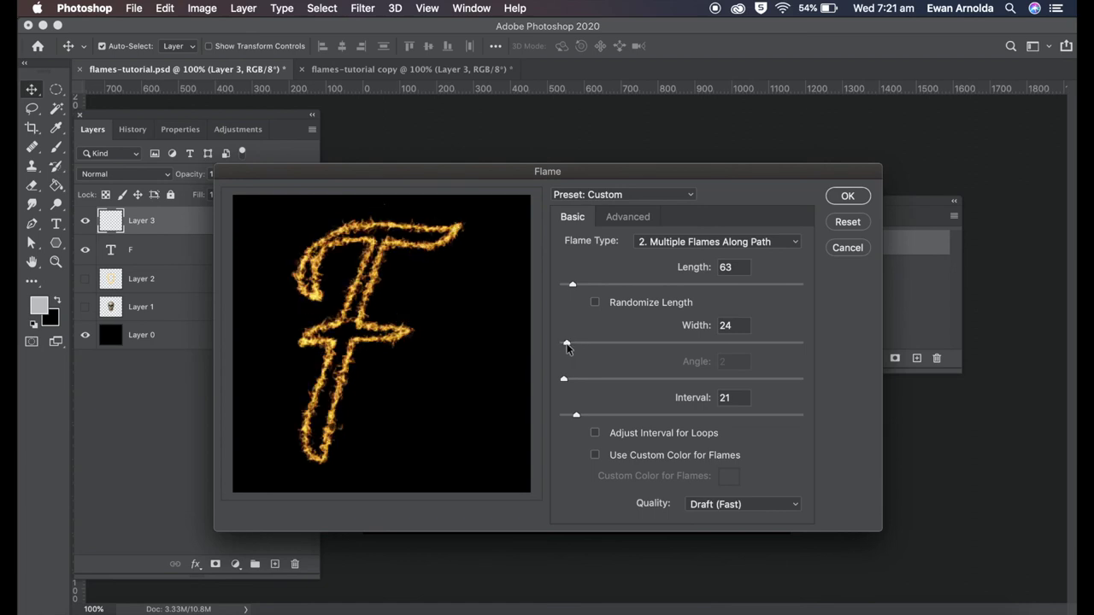
left_click_drag(572, 286, 583, 286)
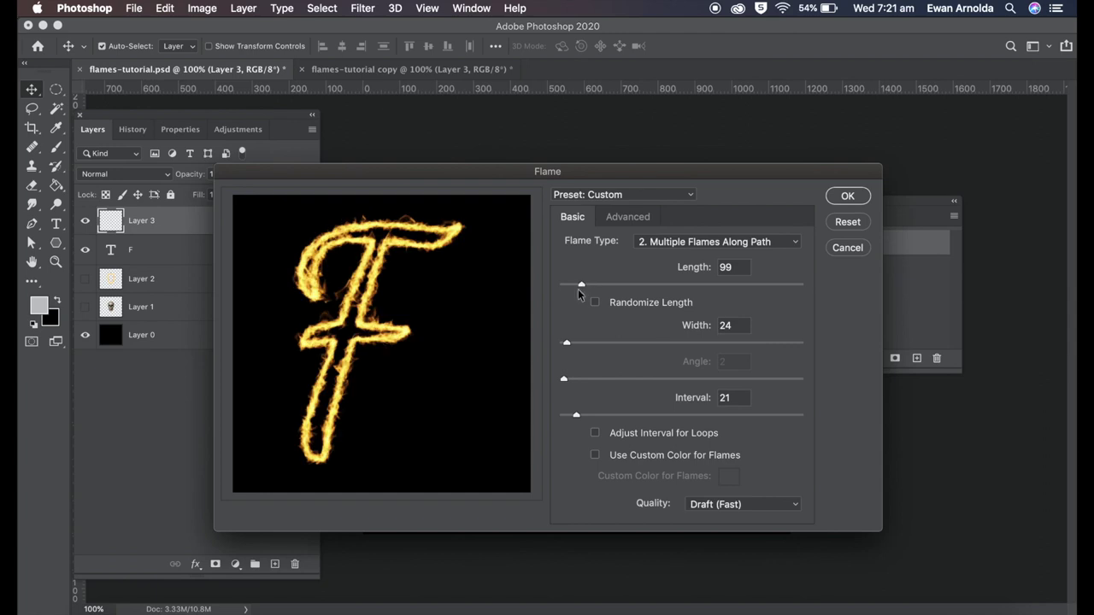
left_click(838, 202)
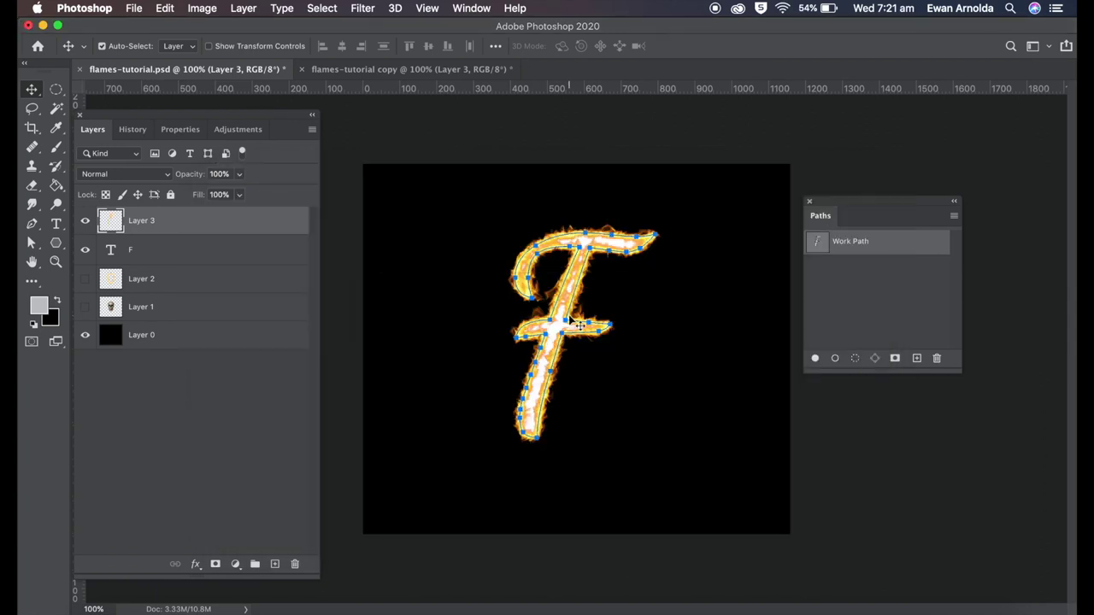
Step: Hide the white F text layer and deselect the Work Path, leaving only the fiery outline
left_click(85, 250)
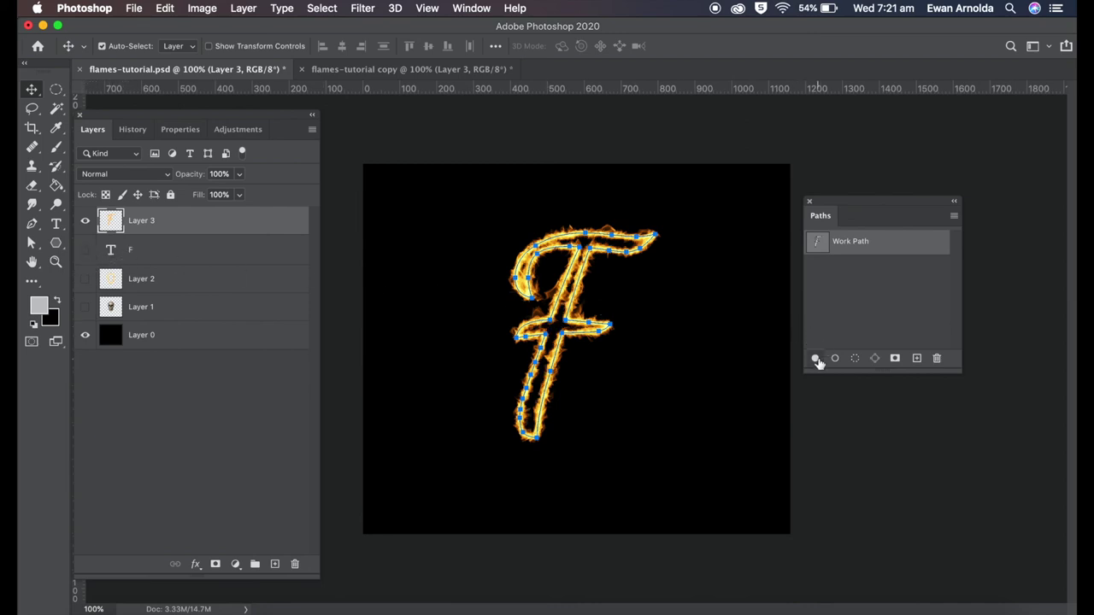
left_click(853, 335)
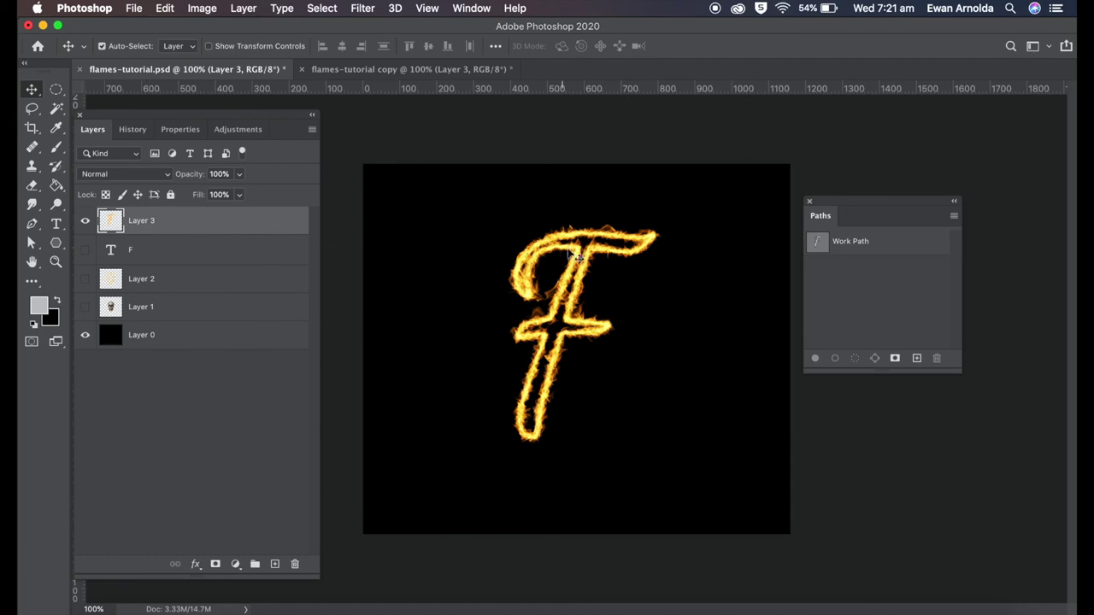
Step: Give Layer 3 an Outer Glow: size 136 px, spread 36%, opacity 17%, noise 35%, Normal blend mode
double_click(201, 227)
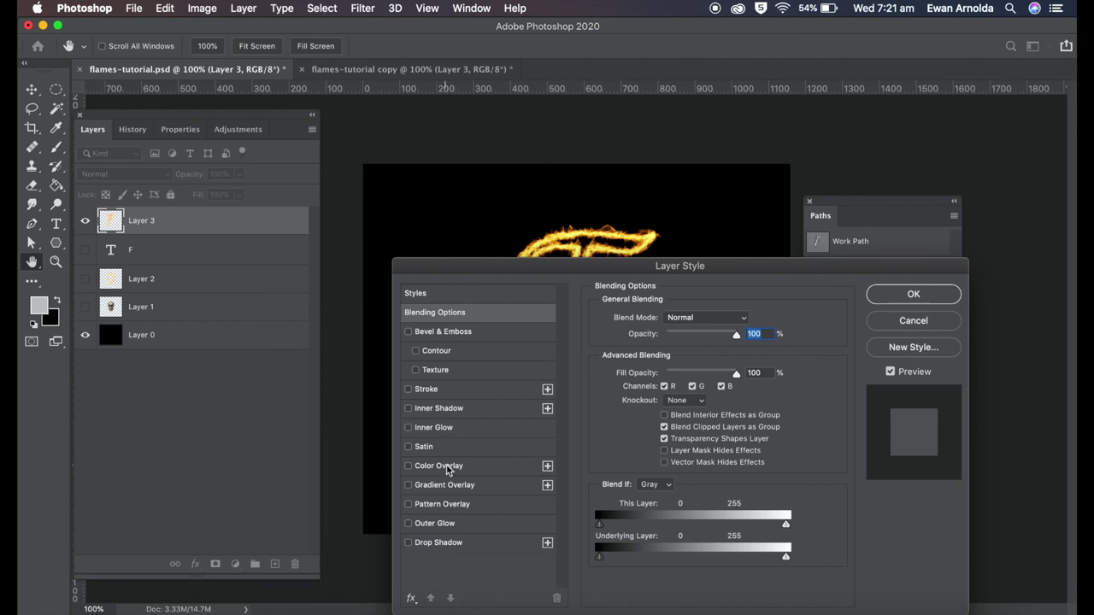
left_click(442, 524)
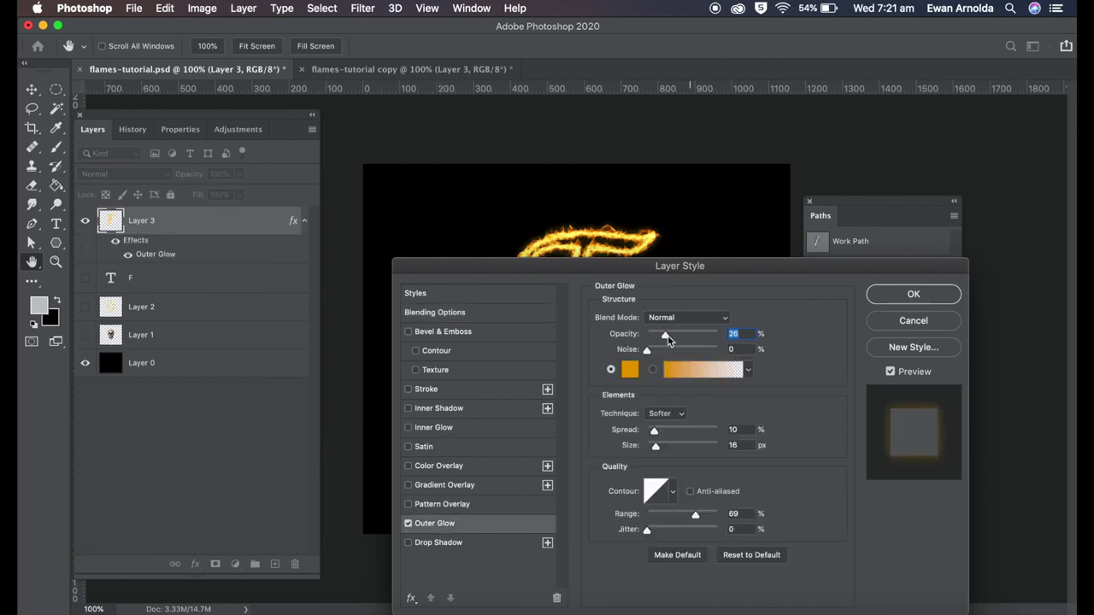
left_click_drag(648, 272, 608, 319)
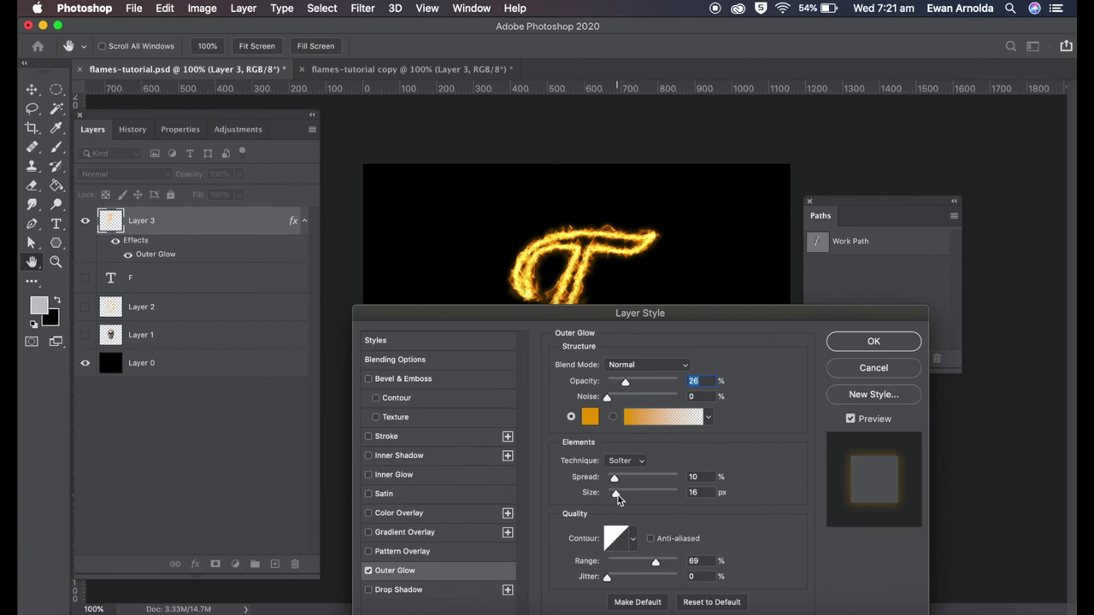
left_click_drag(615, 493, 633, 477)
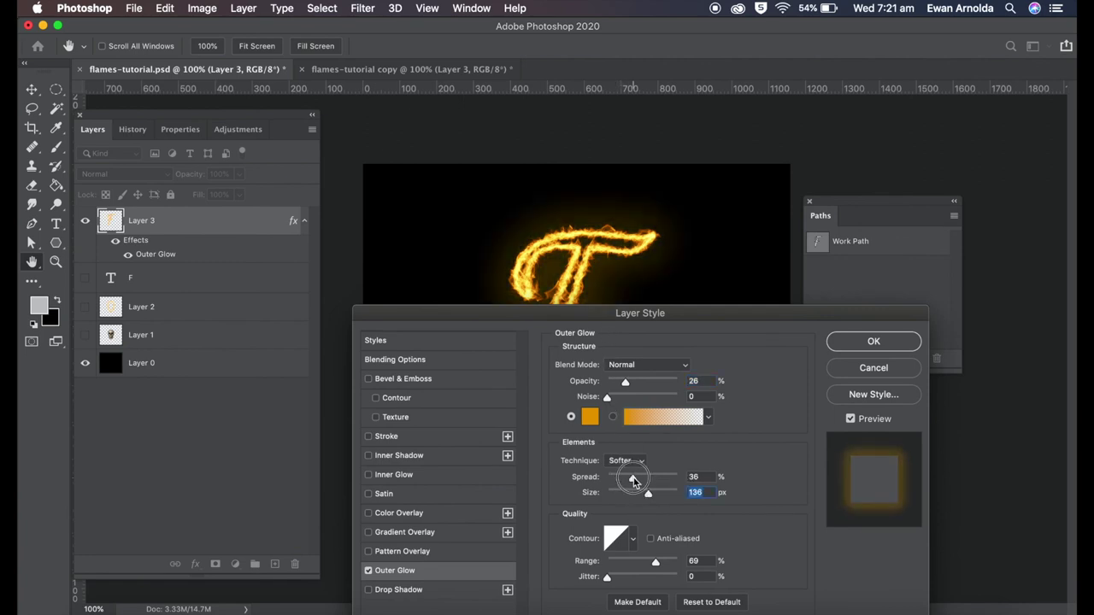
left_click_drag(623, 385, 631, 398)
left_click(635, 366)
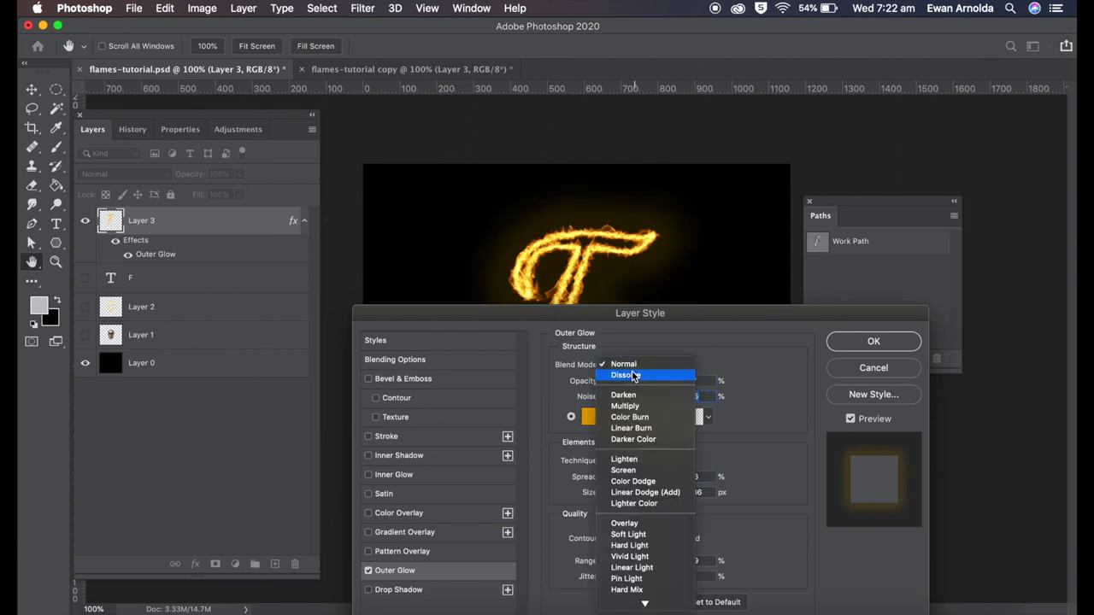
left_click(625, 406)
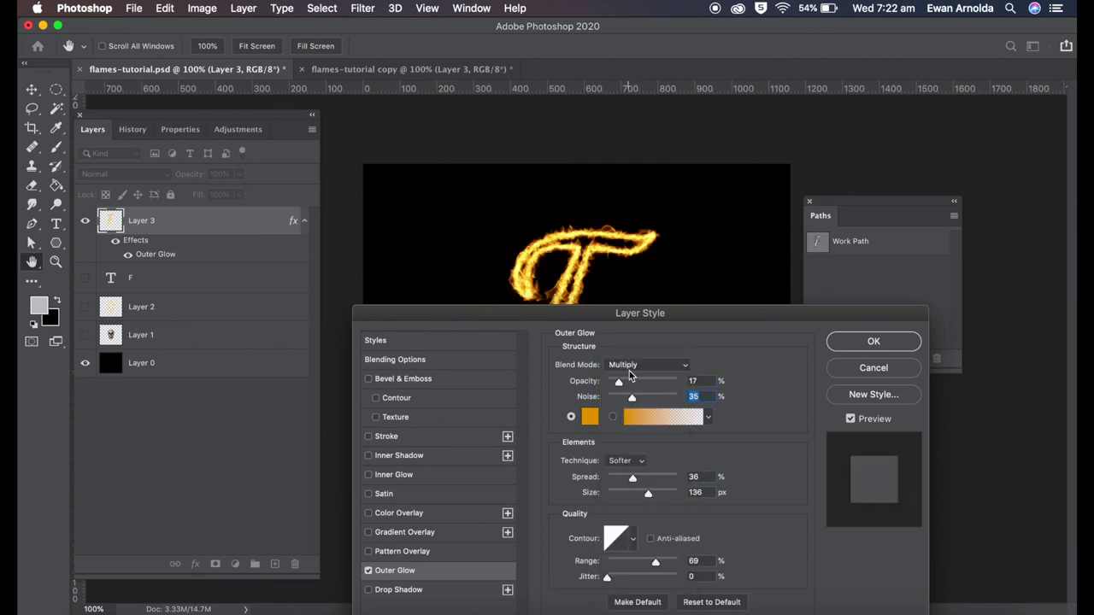
left_click(630, 370)
left_click(633, 322)
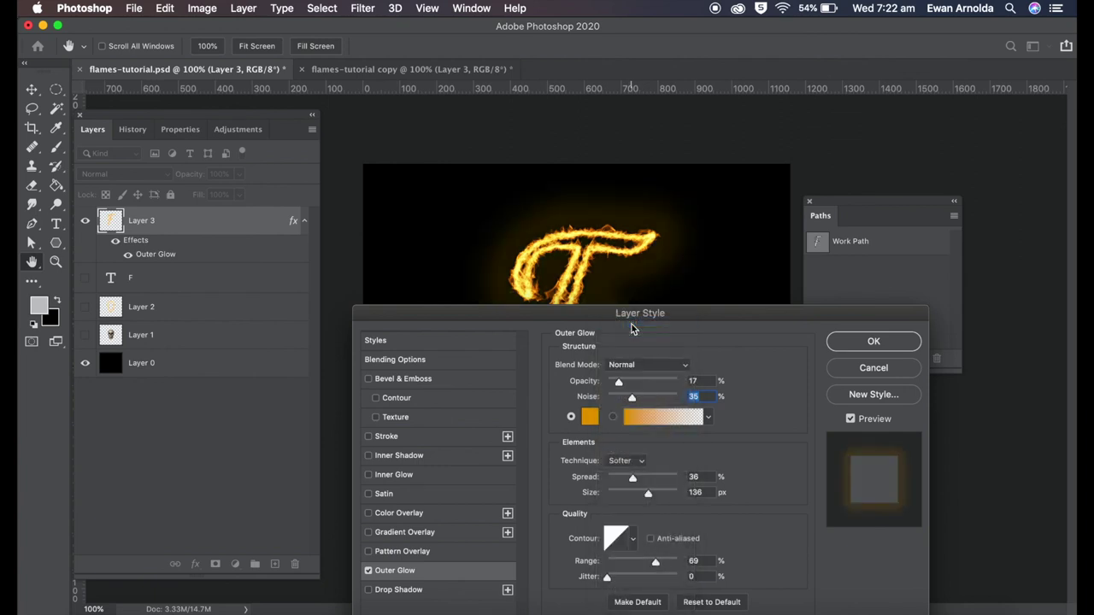
left_click(874, 342)
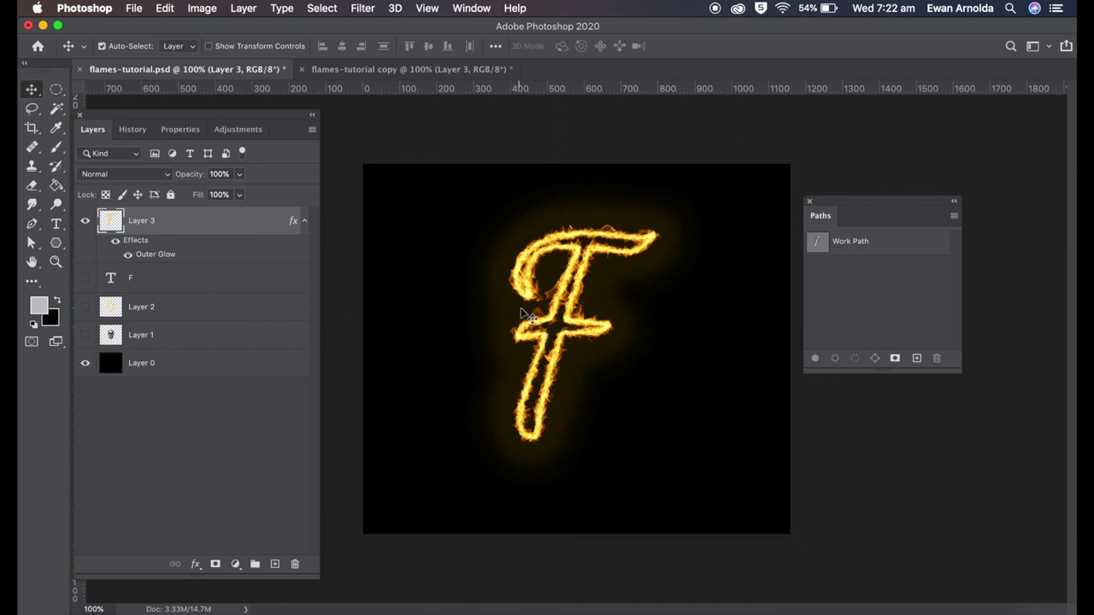
Step: Free-transform the flaming F to shift it to the left
key("super+t")
left_click_drag(571, 297, 474, 294)
left_click(763, 47)
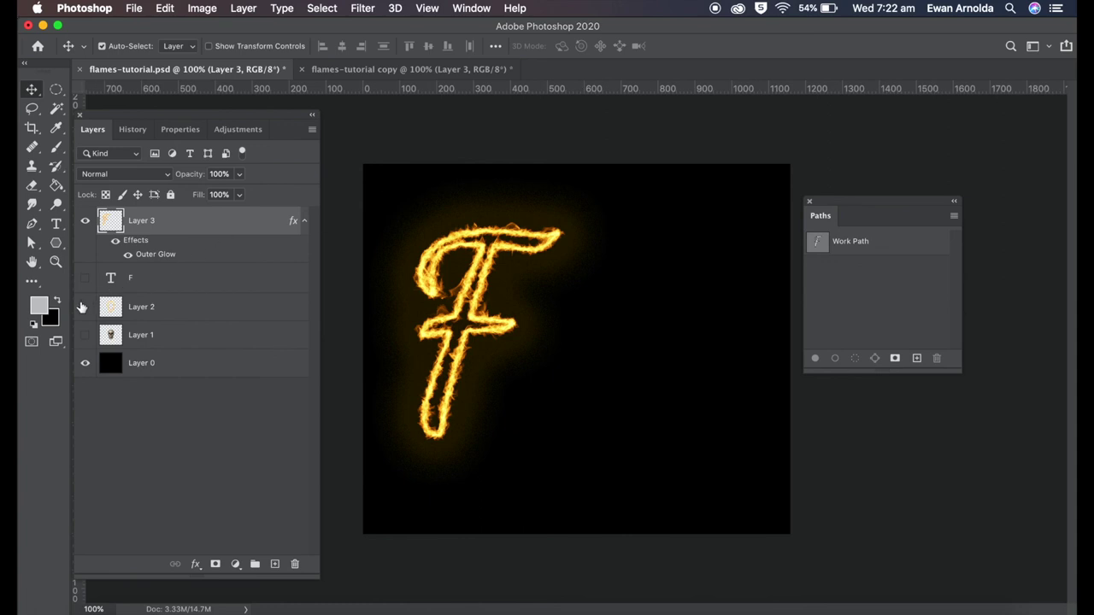
Step: Show the flame-ring and skull layers and move them together to the right of the F
left_click(85, 306)
left_click(84, 335)
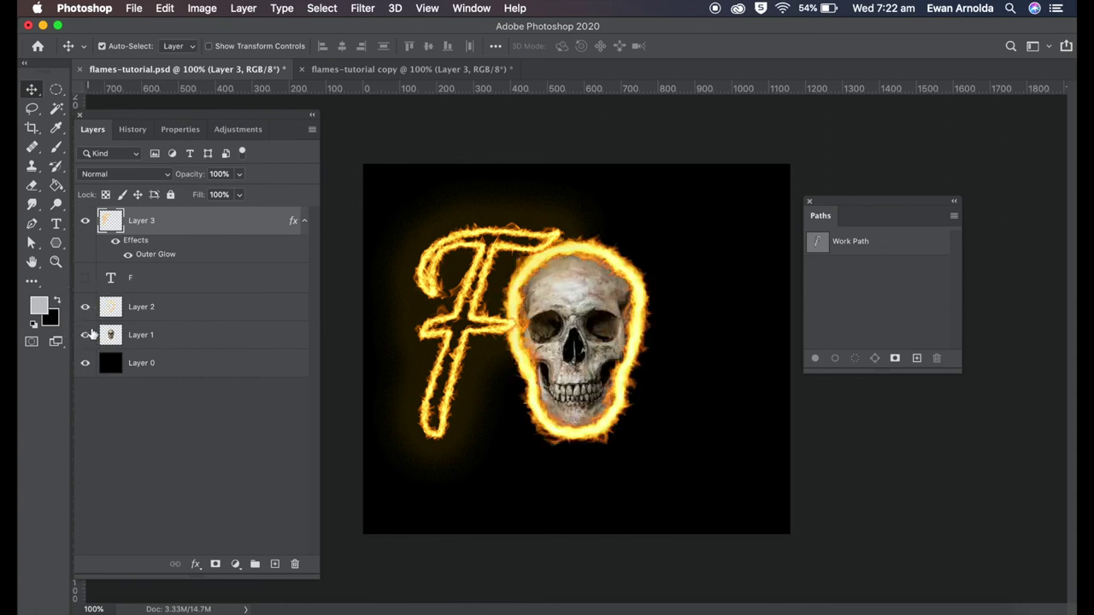
left_click(182, 309)
left_click(179, 335, "shift")
left_click_drag(556, 306, 642, 301)
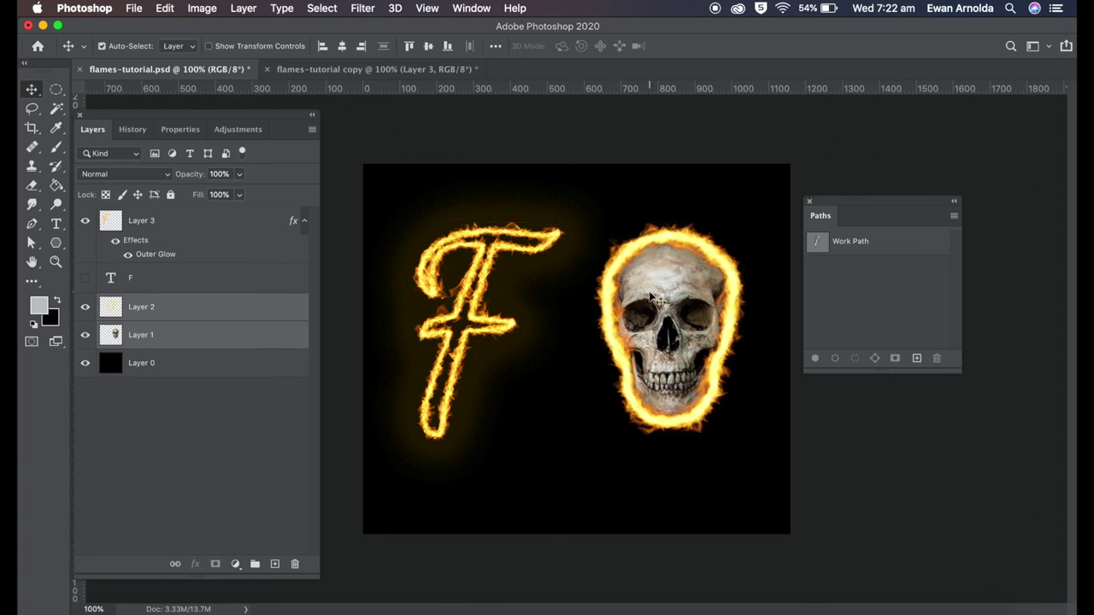